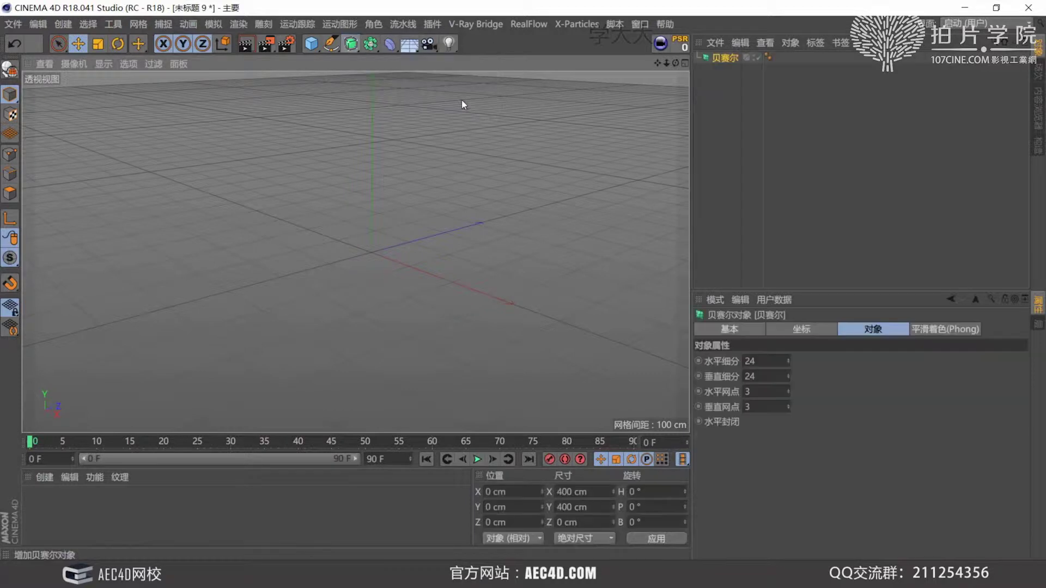
# - Preview-render the Bezier surface in the viewport and switch the display to shading with lines
pyautogui.hotkey('ctrl', 'r')
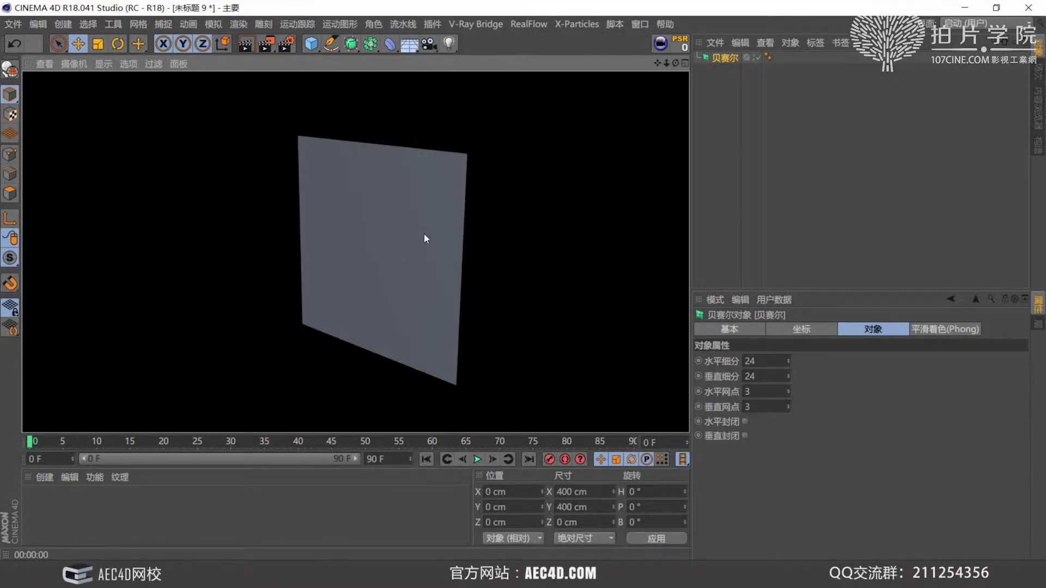
pyautogui.click(423, 234)
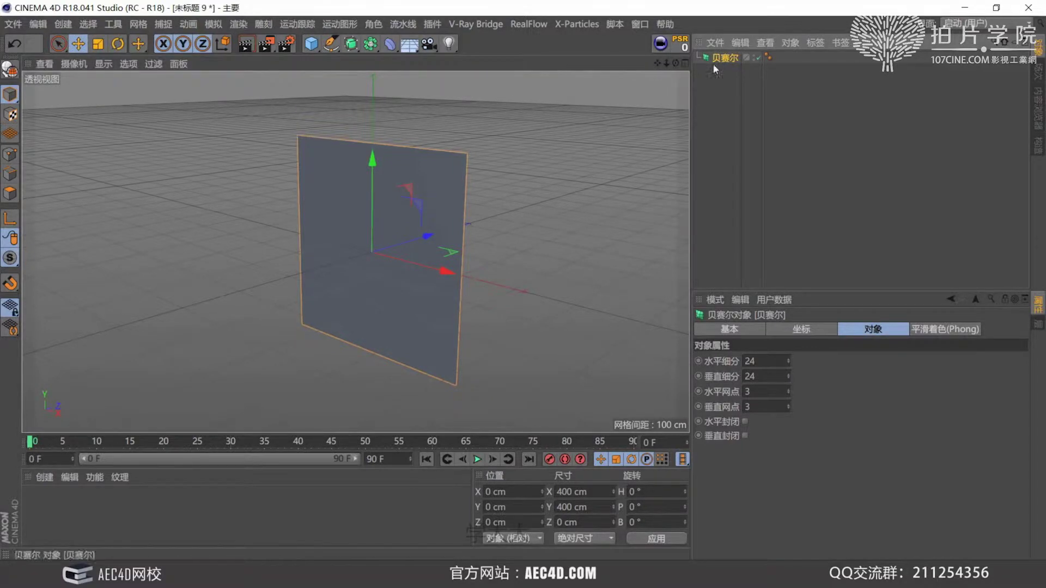
pyautogui.moveTo(410, 249)
pyautogui.keyDown('alt'); pyautogui.mouseDown()
pyautogui.moveTo(362, 264)
pyautogui.moveTo(411, 252)
pyautogui.moveTo(403, 260)
pyautogui.mouseUp(); pyautogui.keyUp('alt')
pyautogui.press('n')
pyautogui.press('b')
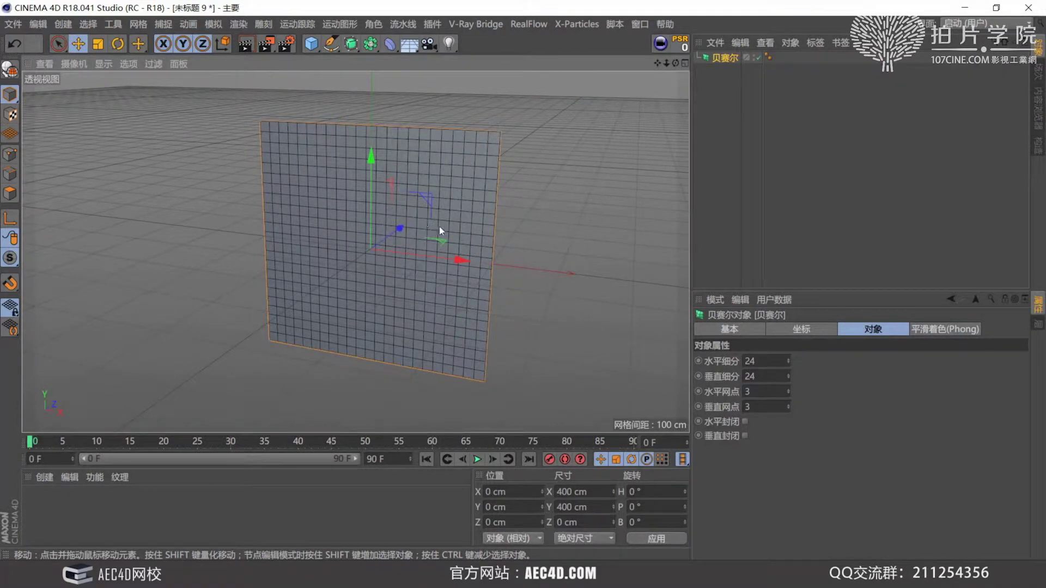
# - Rotate the Bezier surface to a pitch of -90° so it lies flat, and deselect it
pyautogui.moveTo(439, 226)
pyautogui.keyDown('alt'); pyautogui.mouseDown()
pyautogui.moveTo(429, 231)
pyautogui.moveTo(441, 226)
pyautogui.mouseUp(); pyautogui.keyUp('alt')
pyautogui.press('r')
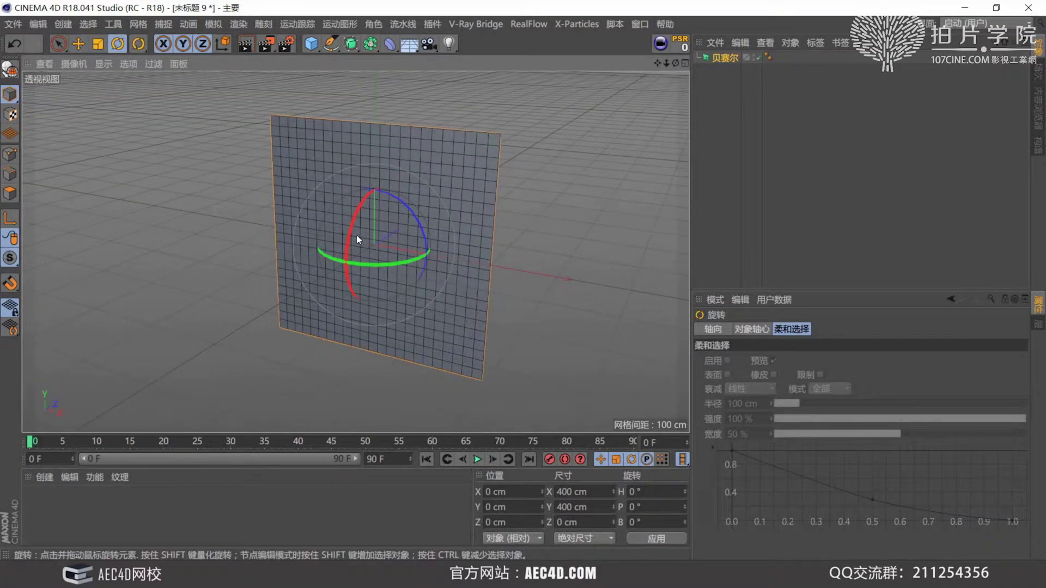
pyautogui.moveTo(357, 239); pyautogui.dragTo(389, 191)
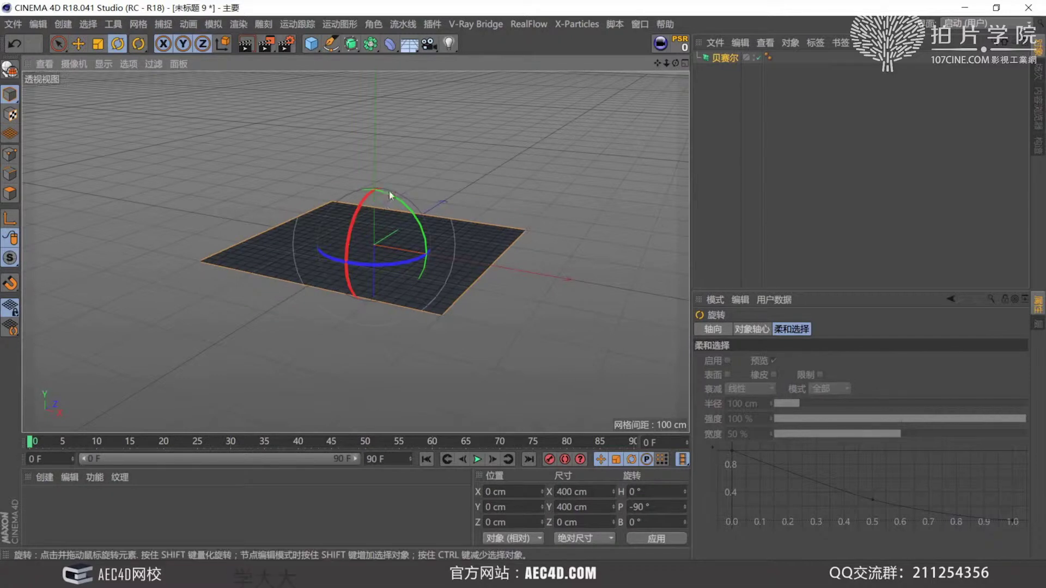
pyautogui.click(338, 326)
pyautogui.keyDown('alt'); pyautogui.moveTo(413, 260); pyautogui.dragTo(411, 289); pyautogui.keyUp('alt')
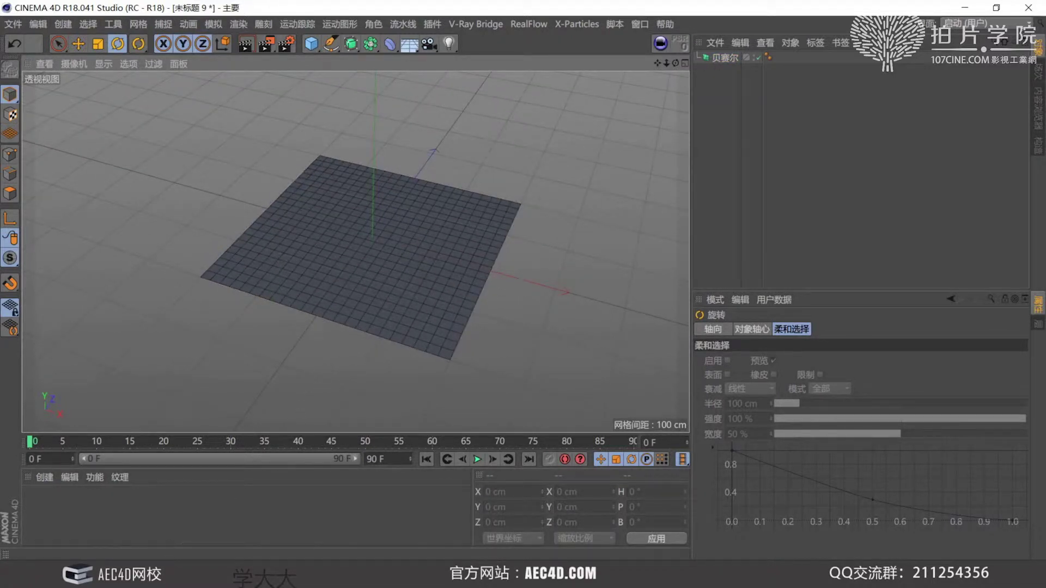
# - View the stadium canopy reference photo timg.jpg in ACDSee and return to CINEMA 4D
pyautogui.click(172, 576)
pyautogui.click(287, 509)
pyautogui.doubleClick(604, 218)
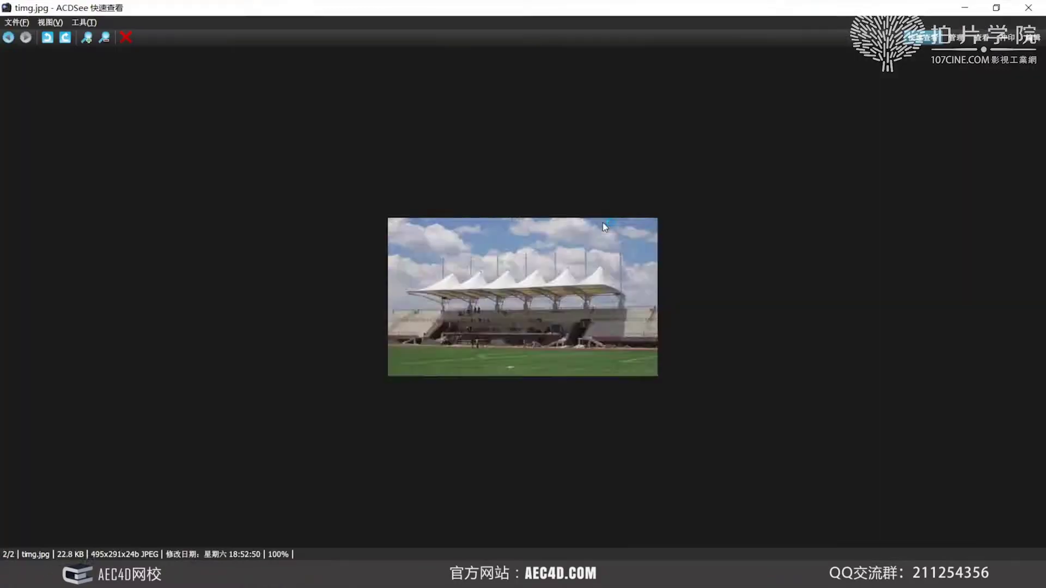
pyautogui.scroll(-1, 582, 274)
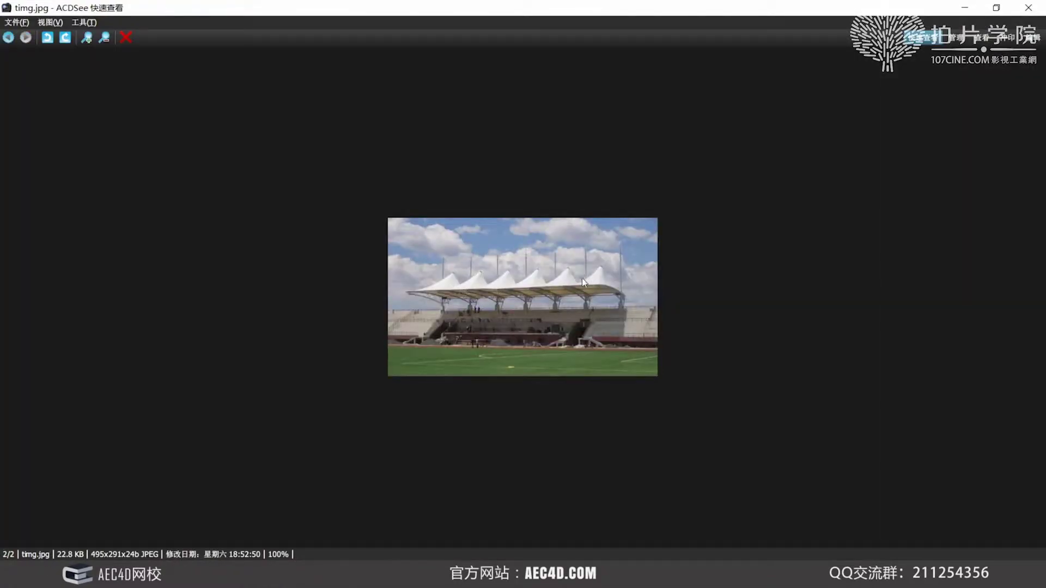
pyautogui.click(970, 11)
pyautogui.click(368, 339)
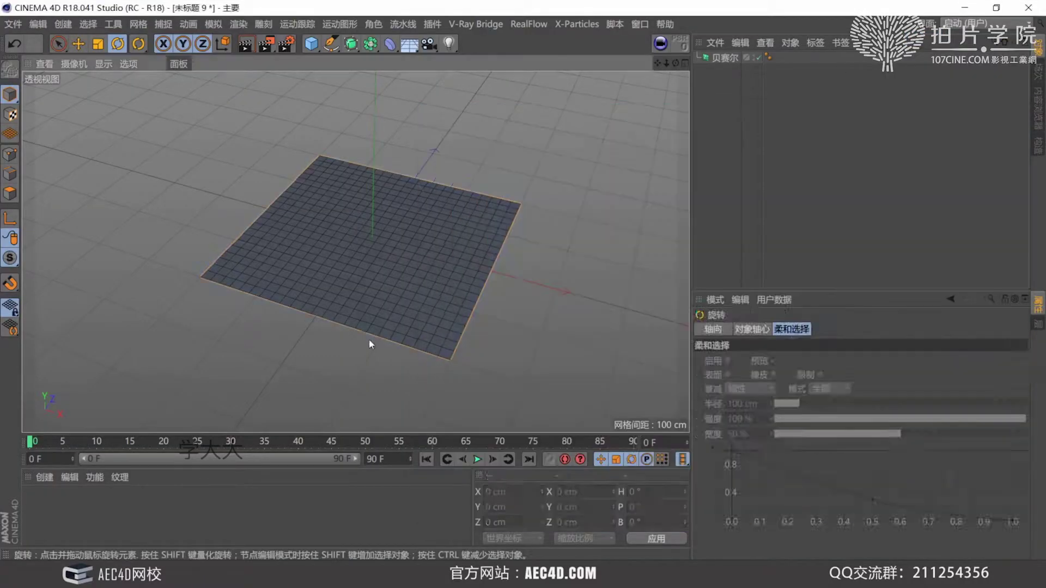
# - Examine the horizontal and vertical subdivision parameters of the Bezier object
pyautogui.click(724, 57)
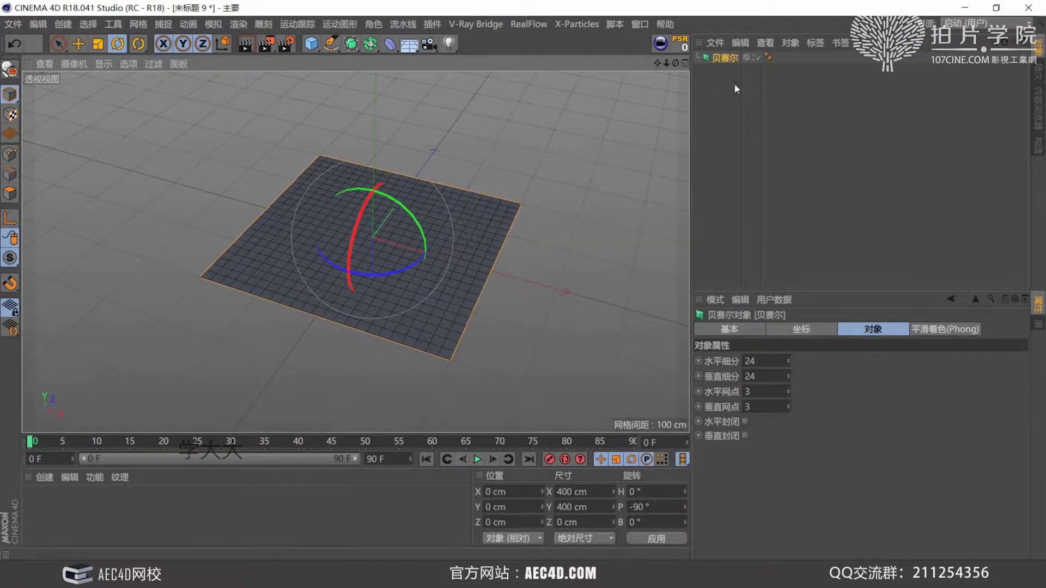
pyautogui.click(734, 360)
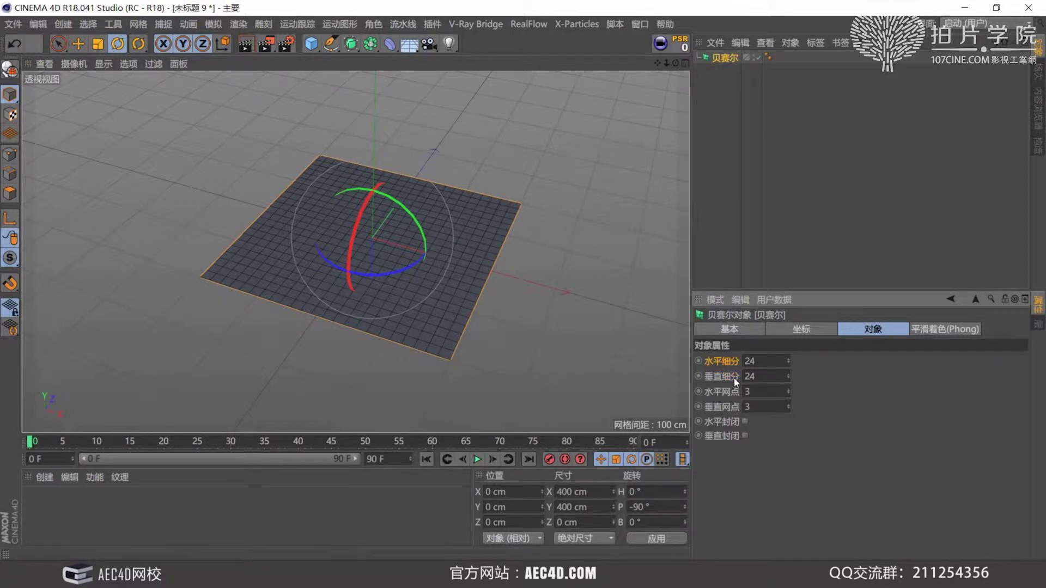
pyautogui.click(734, 377)
pyautogui.click(722, 181)
pyautogui.click(730, 47)
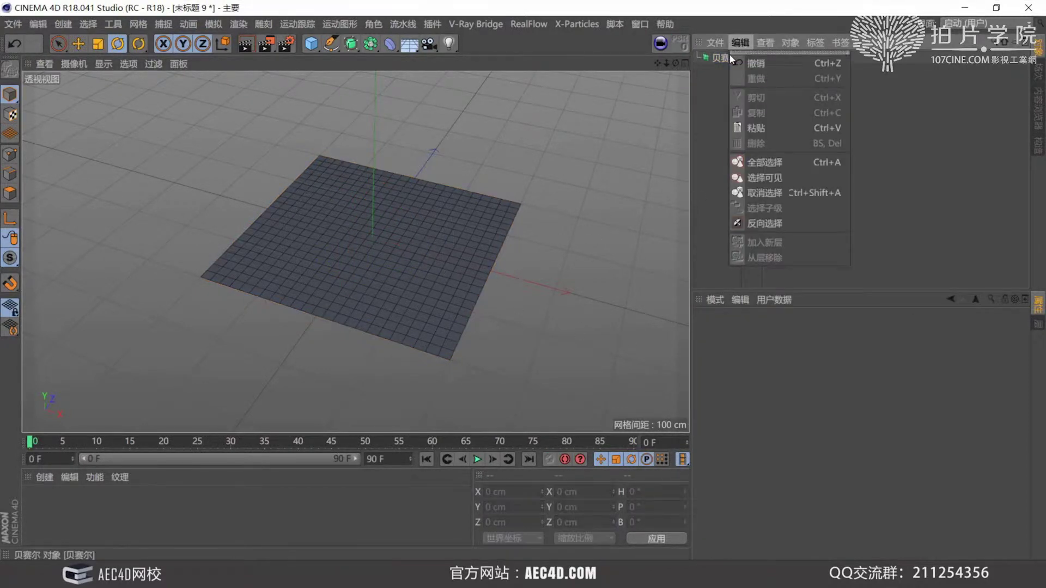
pyautogui.doubleClick(727, 59)
pyautogui.press('Return')
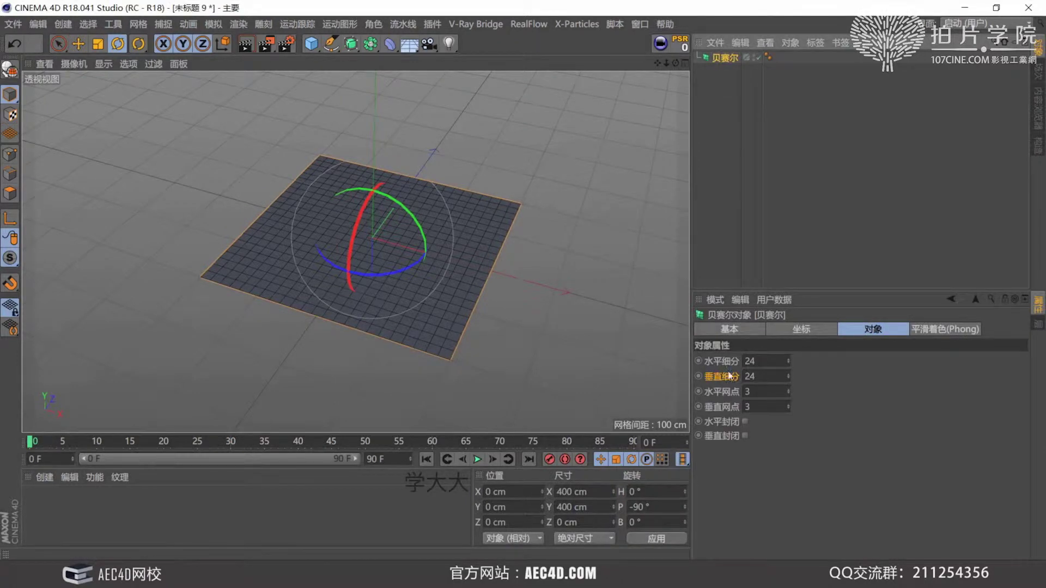
# - Try raising the Bezier surface's horizontal subdivision to 37, and restore the default of 24
pyautogui.click(788, 363)
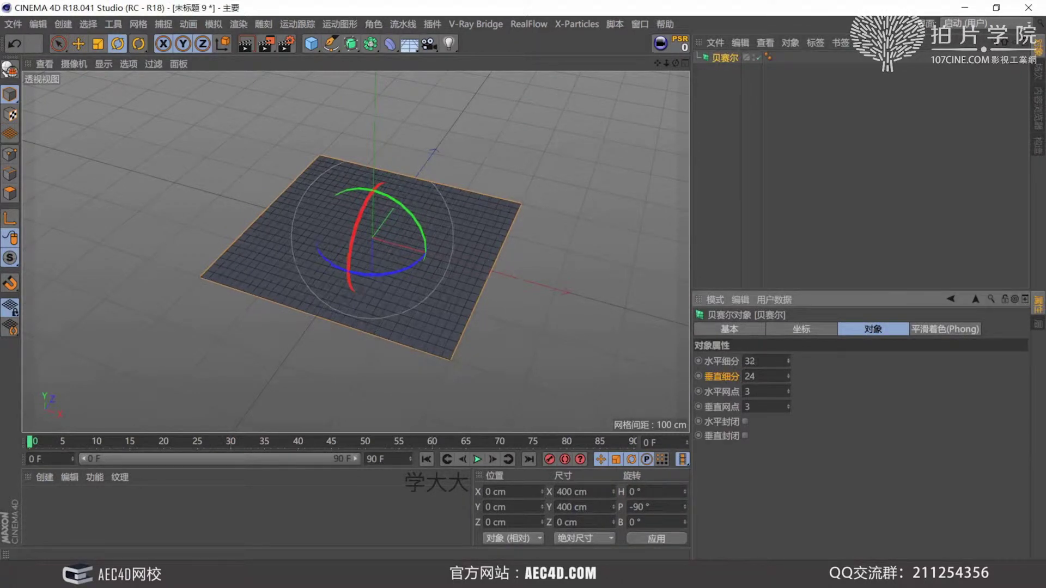
pyautogui.moveTo(788, 361); pyautogui.dragTo(788, 369)
pyautogui.press('e')
pyautogui.press('shift')
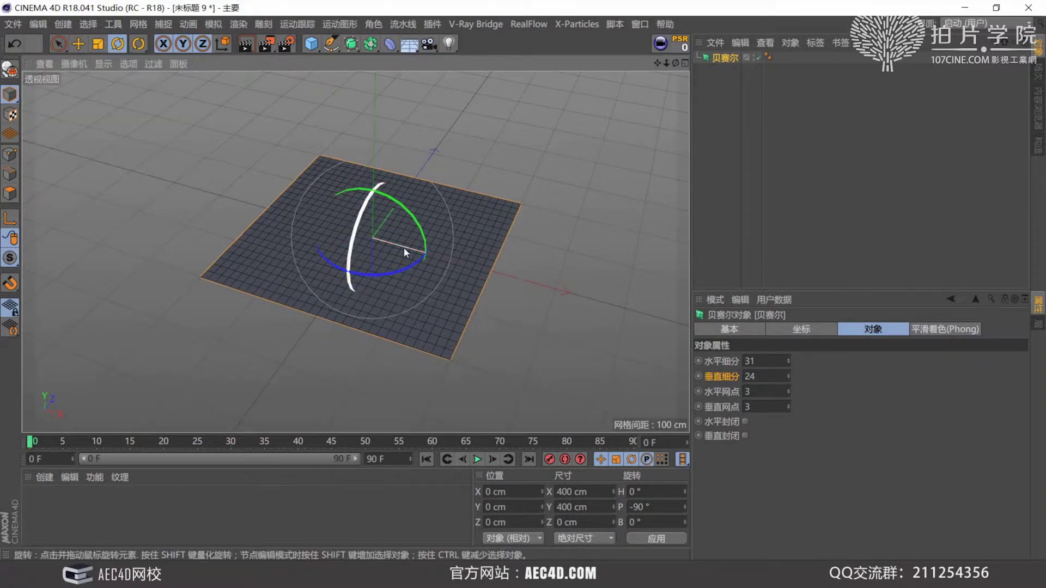
pyautogui.press('e')
pyautogui.click(724, 59)
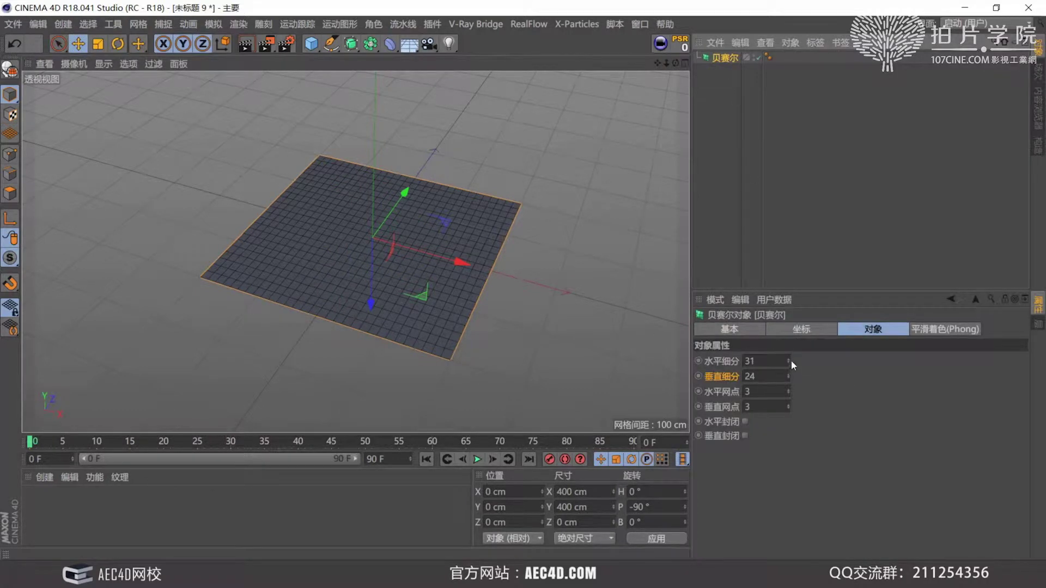
pyautogui.moveTo(788, 361)
pyautogui.mouseDown()
pyautogui.moveTo(788, 352)
pyautogui.moveTo(788, 364)
pyautogui.mouseUp()
pyautogui.rightClick(788, 376)
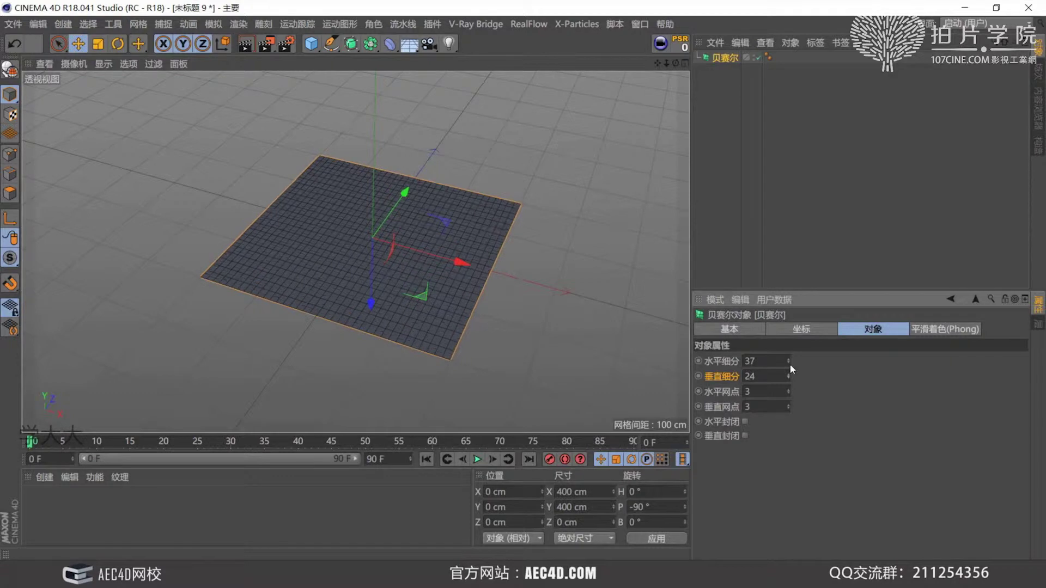
pyautogui.rightClick(790, 361)
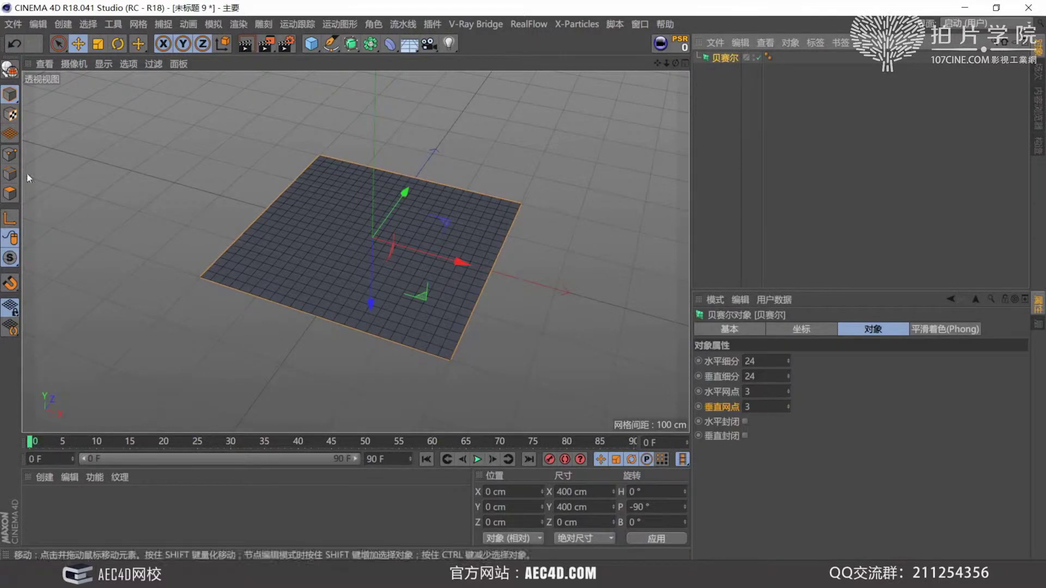
# - Switch to point editing and select all control points of the Bezier surface using Live Selection with a radius of 23
pyautogui.click(11, 156)
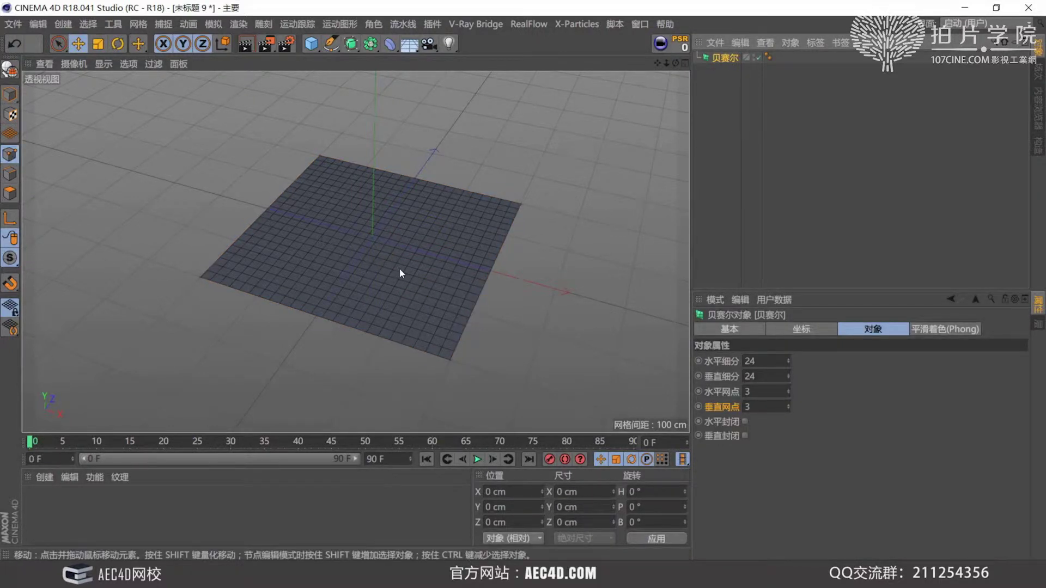
pyautogui.press('9')
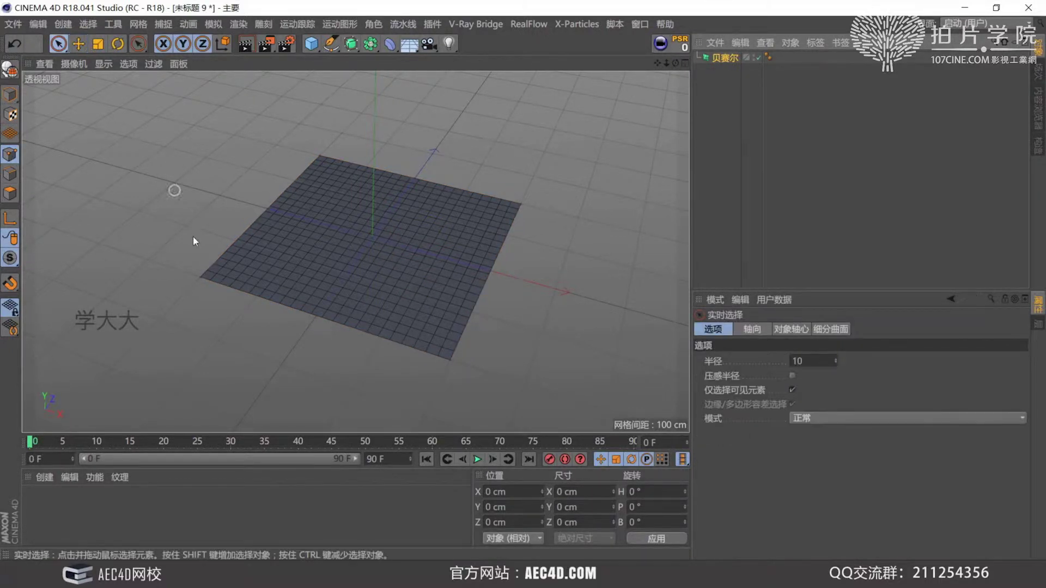
pyautogui.moveTo(195, 241); pyautogui.dragTo(197, 236, button='middle')
pyautogui.moveTo(202, 255); pyautogui.dragTo(293, 164)
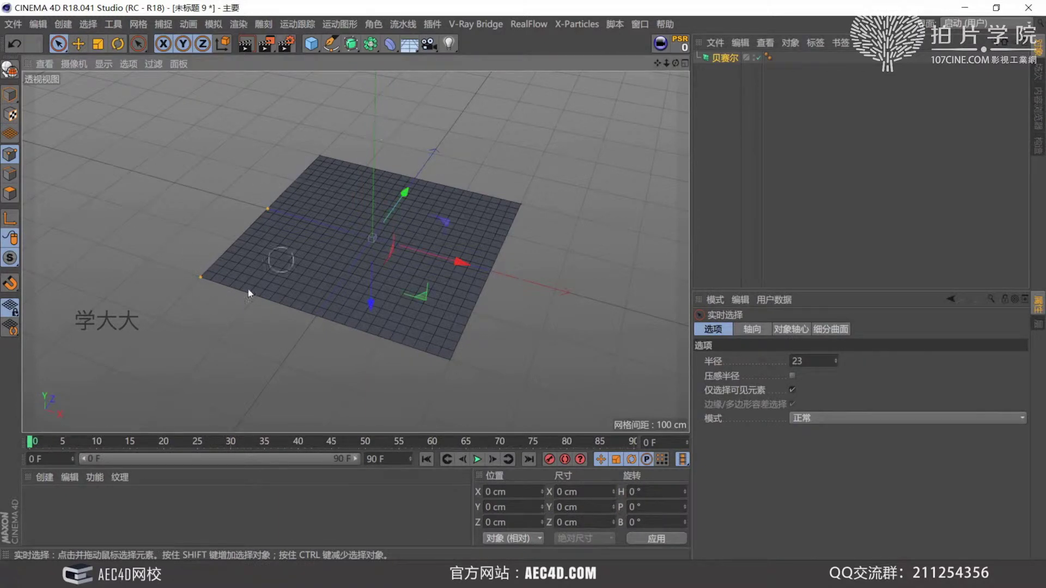
pyautogui.keyDown('alt'); pyautogui.moveTo(403, 359); pyautogui.dragTo(342, 332); pyautogui.keyUp('alt')
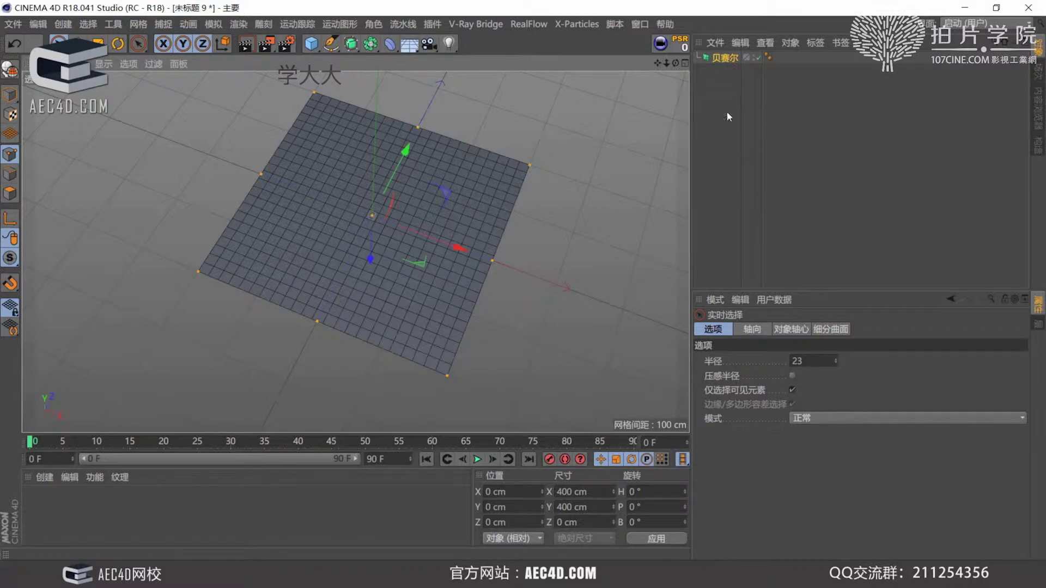
# - Select the four corner control points of the Bezier surface and pull them down to about 246.8 cm in Z
pyautogui.click(724, 59)
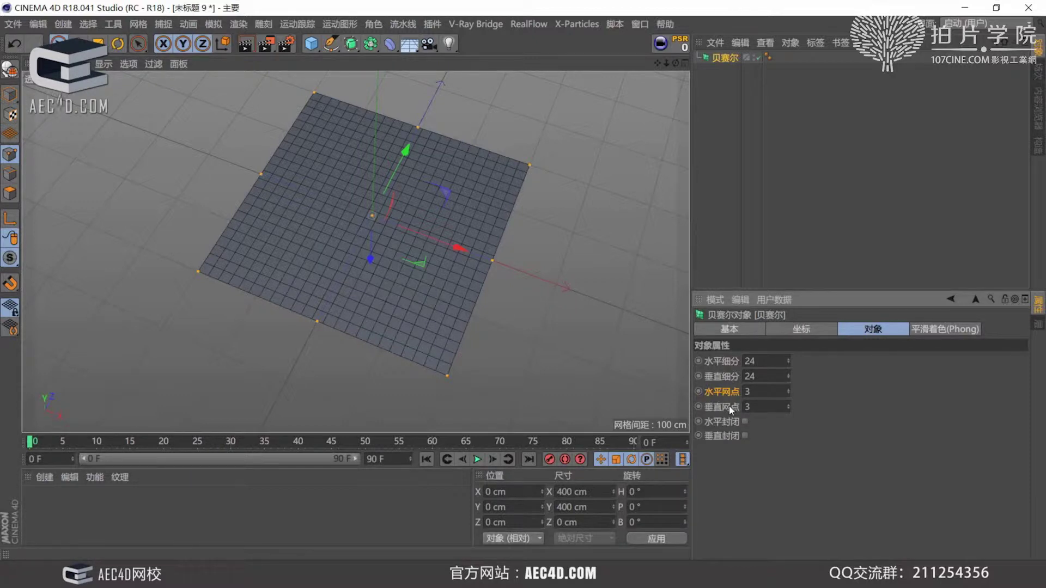
pyautogui.click(530, 166)
pyautogui.keyDown('shift'); pyautogui.click(452, 376); pyautogui.keyUp('shift')
pyautogui.keyDown('shift'); pyautogui.click(199, 270); pyautogui.keyUp('shift')
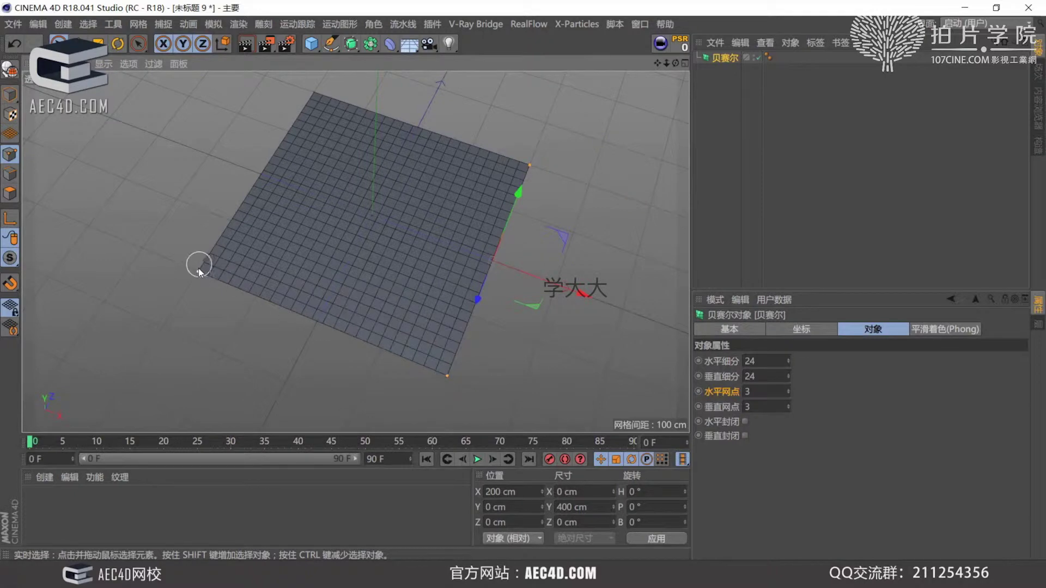
pyautogui.keyDown('shift'); pyautogui.click(316, 94); pyautogui.keyUp('shift')
pyautogui.keyDown('alt'); pyautogui.moveTo(317, 96); pyautogui.dragTo(375, 435); pyautogui.keyUp('alt')
pyautogui.keyDown('alt'); pyautogui.moveTo(368, 239); pyautogui.dragTo(357, 185); pyautogui.keyUp('alt')
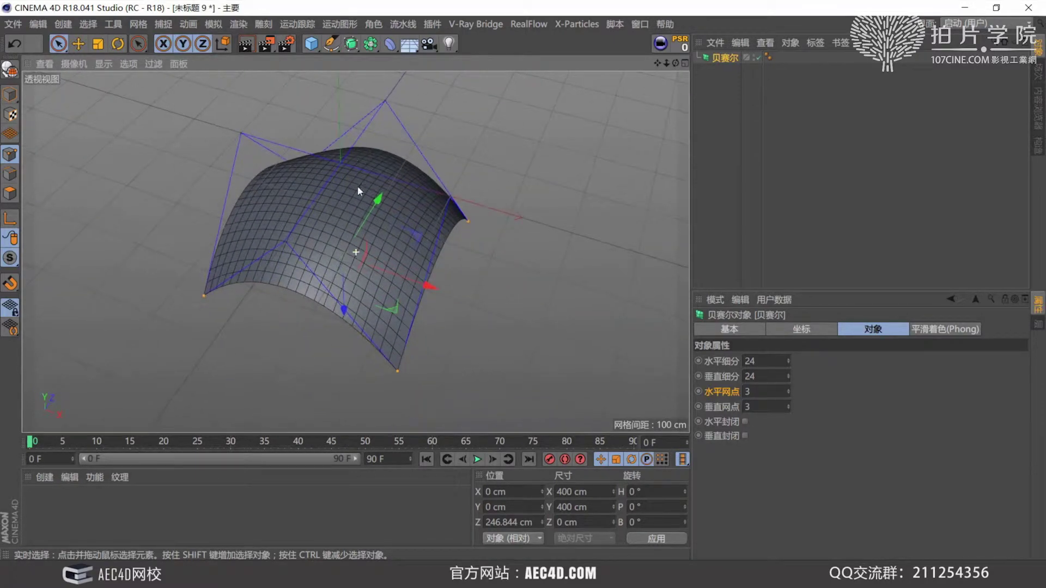
pyautogui.moveTo(319, 235)
pyautogui.keyDown('alt'); pyautogui.mouseDown()
pyautogui.moveTo(312, 221)
pyautogui.moveTo(341, 231)
pyautogui.moveTo(331, 240)
pyautogui.mouseUp(); pyautogui.keyUp('alt')
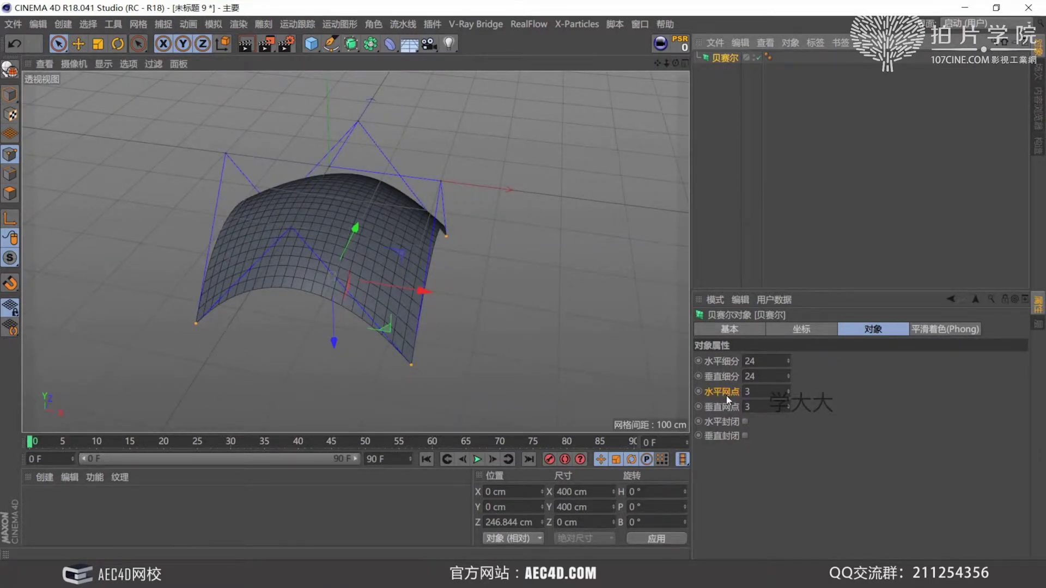
pyautogui.keyDown('alt'); pyautogui.moveTo(392, 229); pyautogui.dragTo(390, 259); pyautogui.keyUp('alt')
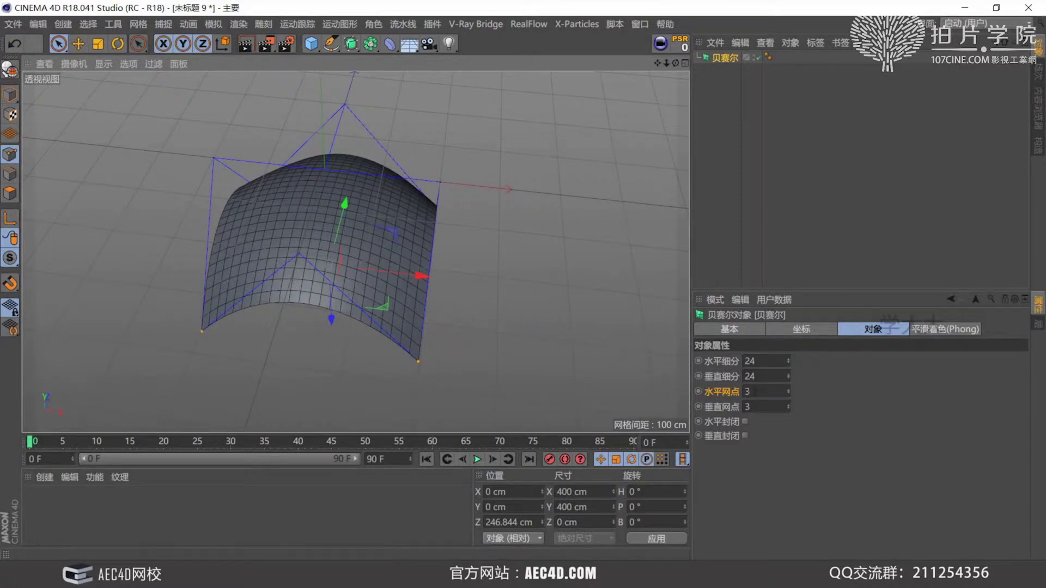
# - Set the Bezier surface's horizontal and vertical grid points to 7 each
pyautogui.click(747, 392)
pyautogui.write('7')
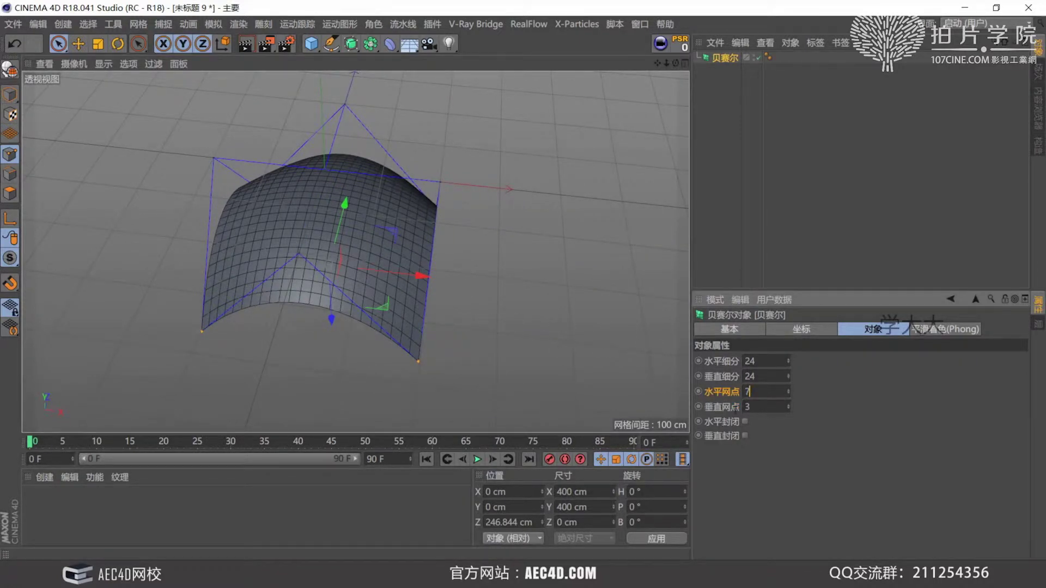
pyautogui.press('Tab')
pyautogui.write('7')
pyautogui.press('Return')
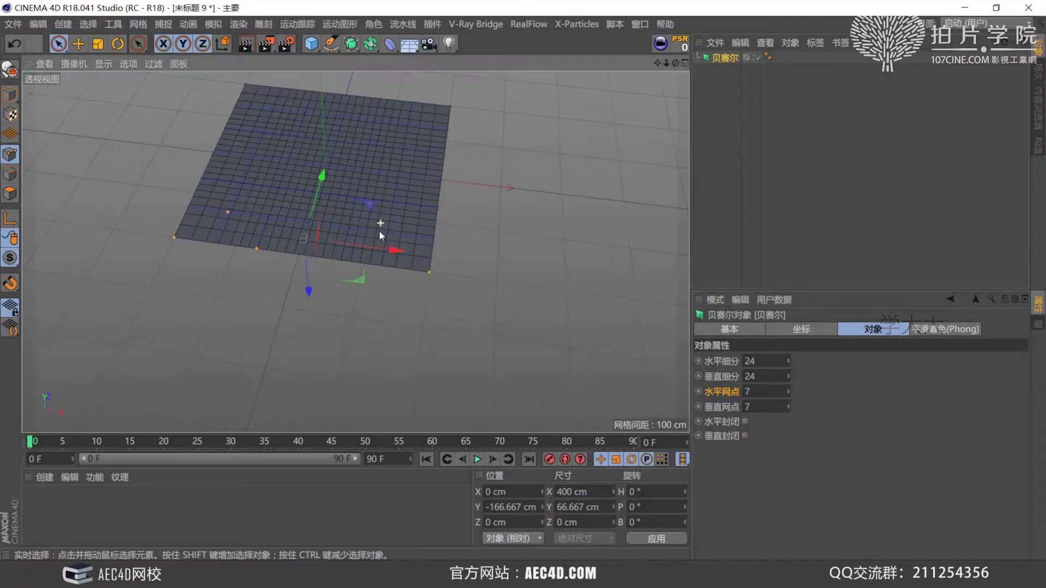
# - Select the two outer rings of control points and move them down to about 71.5 cm in Z
pyautogui.keyDown('alt'); pyautogui.moveTo(379, 231); pyautogui.dragTo(378, 279, button='middle'); pyautogui.keyUp('alt')
pyautogui.keyDown('alt'); pyautogui.moveTo(365, 256); pyautogui.dragTo(332, 222); pyautogui.keyUp('alt')
pyautogui.hotkey('ctrl', 'a')
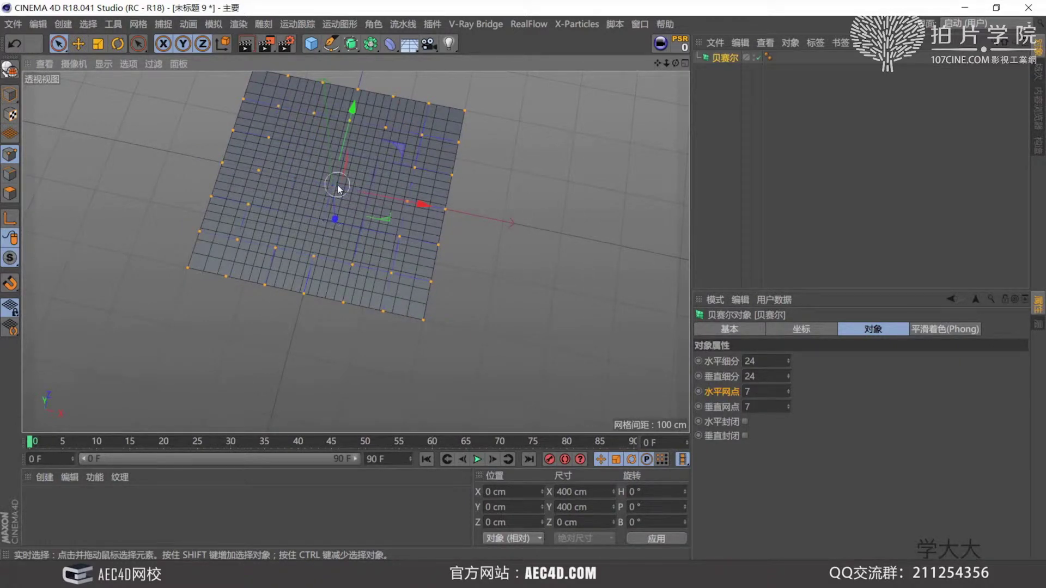
pyautogui.keyDown('alt'); pyautogui.moveTo(334, 213); pyautogui.dragTo(348, 187); pyautogui.keyUp('alt')
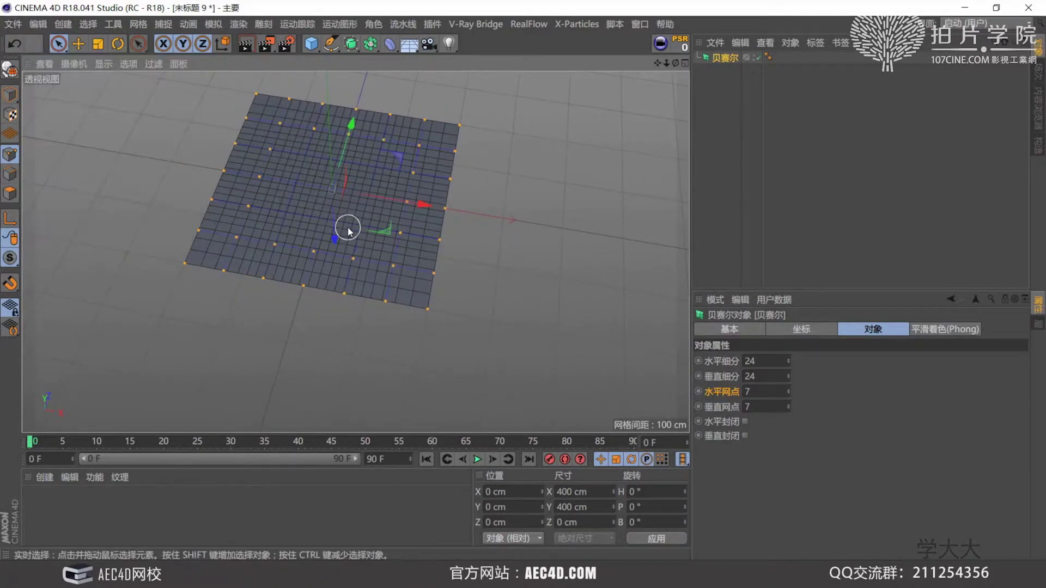
pyautogui.press('e')
pyautogui.moveTo(340, 226); pyautogui.dragTo(336, 247)
pyautogui.scroll(1, 357, 222)
pyautogui.press('space')
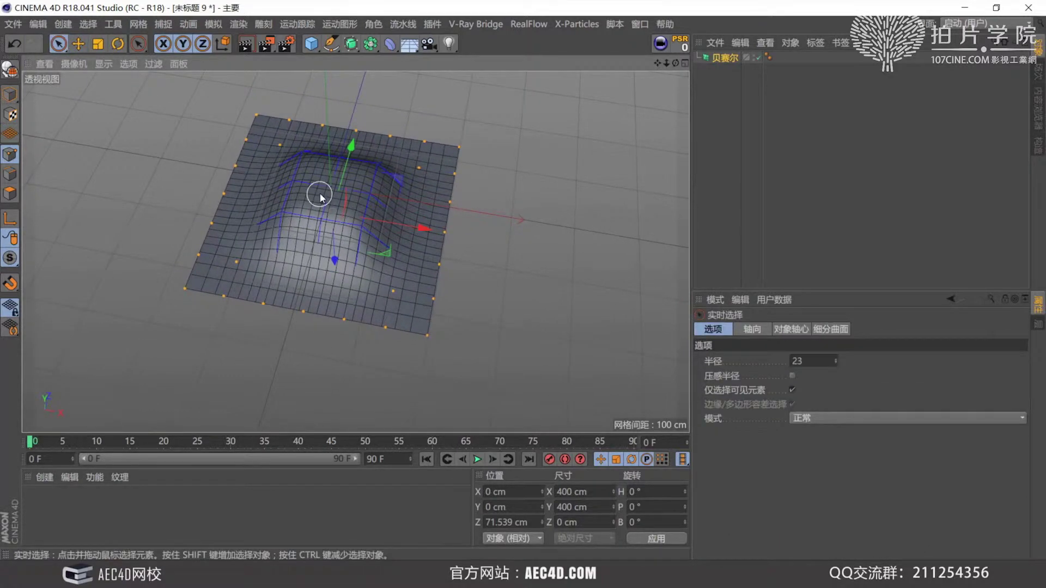
# - Select the centre control point and raise it into a peak at about -138 cm in Z
pyautogui.click(319, 195)
pyautogui.keyDown('alt'); pyautogui.moveTo(342, 239); pyautogui.dragTo(341, 199); pyautogui.keyUp('alt')
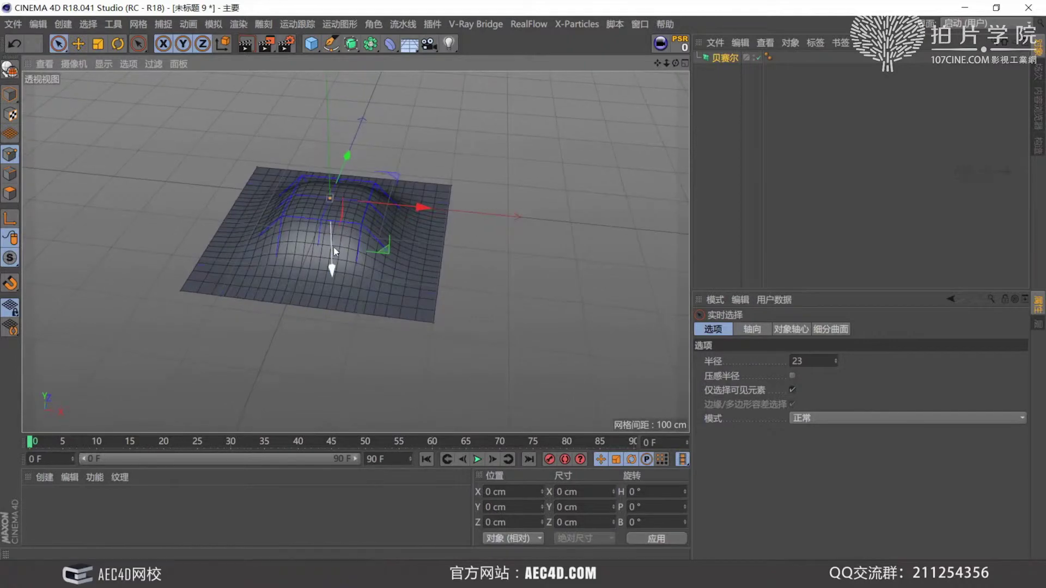
pyautogui.moveTo(333, 250); pyautogui.dragTo(334, 180)
# - Select the outermost ring of control points, lower it, and scale it inward to about 340 cm in X and Y
pyautogui.keyDown('alt'); pyautogui.moveTo(334, 180); pyautogui.dragTo(378, 207); pyautogui.keyUp('alt')
pyautogui.moveTo(350, 256)
pyautogui.keyDown('alt'); pyautogui.mouseDown()
pyautogui.moveTo(373, 302)
pyautogui.moveTo(366, 362)
pyautogui.mouseUp(); pyautogui.keyUp('alt')
pyautogui.moveTo(185, 284); pyautogui.dragTo(342, 317)
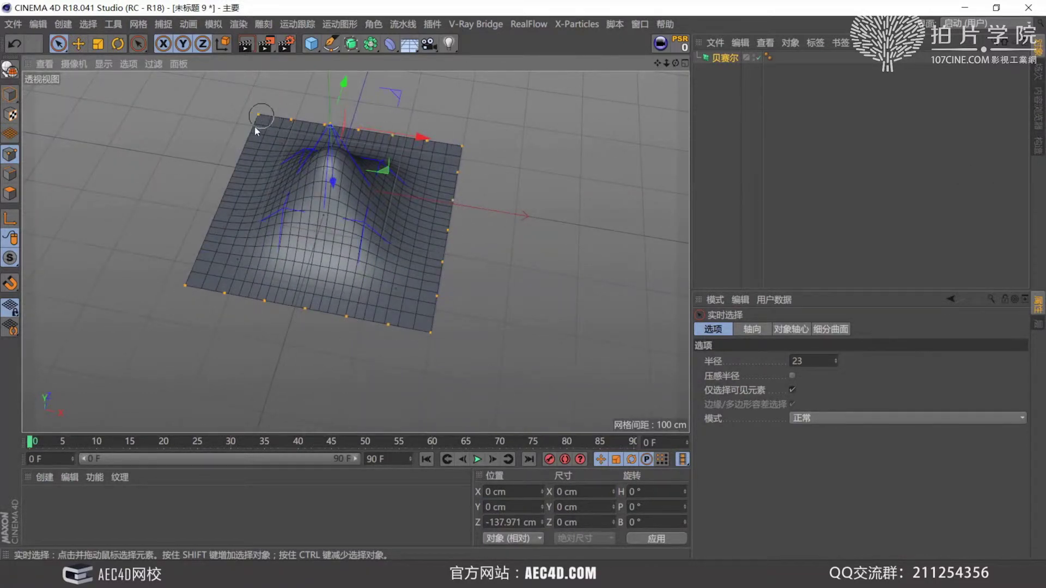
pyautogui.moveTo(255, 131); pyautogui.dragTo(174, 297)
pyautogui.moveTo(334, 210); pyautogui.dragTo(335, 232)
pyautogui.press('t')
pyautogui.moveTo(497, 222); pyautogui.dragTo(403, 250)
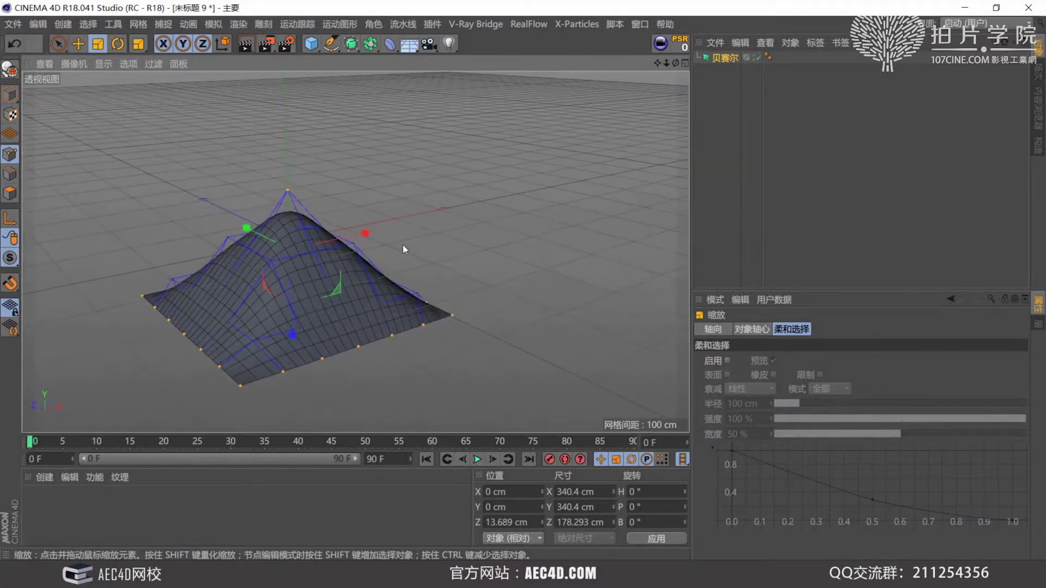
# - Remove the finished tent canopy from the scene and add a new Bezier object
pyautogui.keyDown('alt'); pyautogui.moveTo(376, 308); pyautogui.dragTo(270, 319); pyautogui.keyUp('alt')
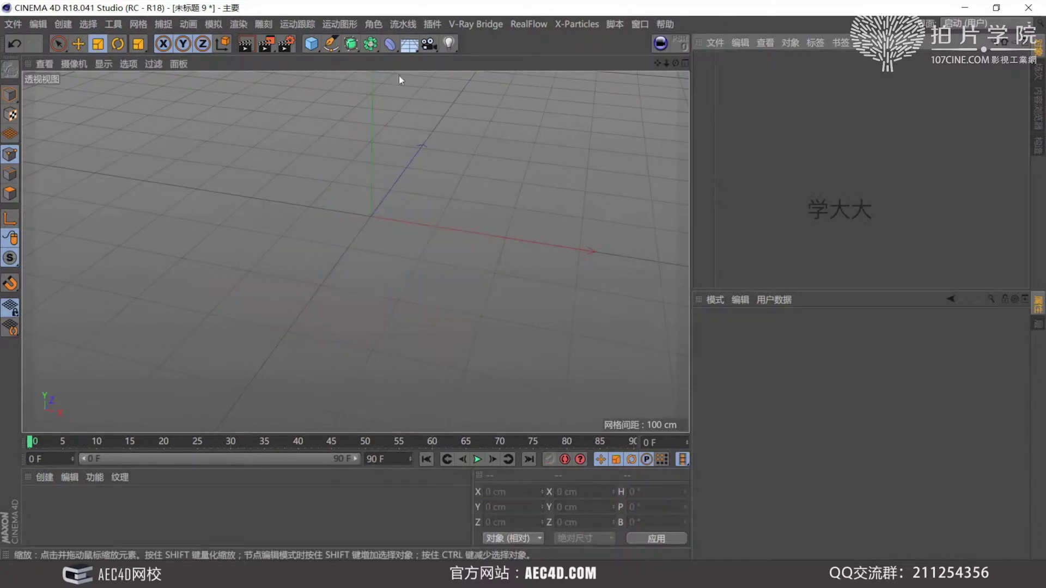
pyautogui.click(353, 44)
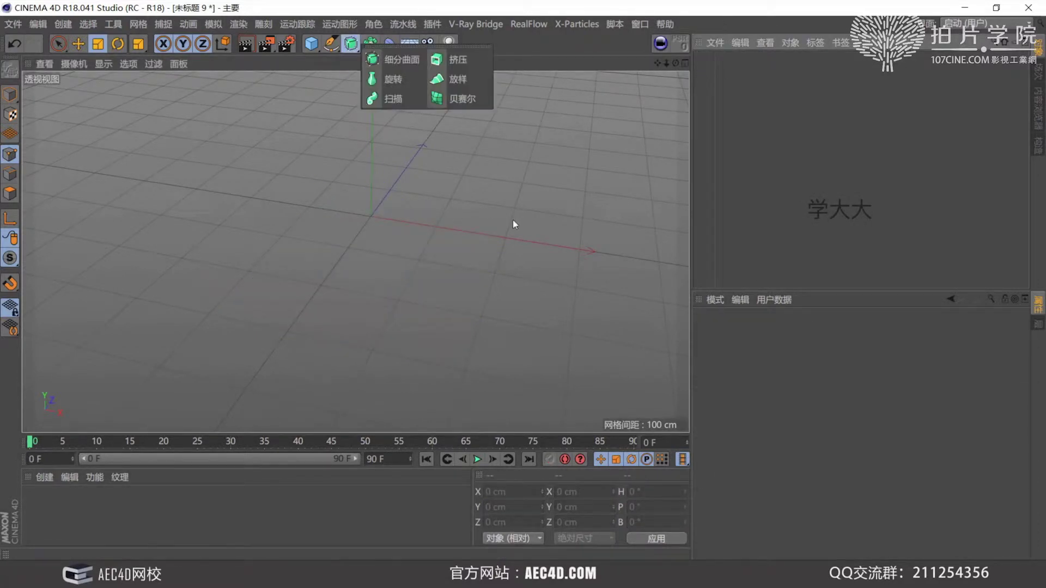
pyautogui.click(451, 103)
# - Switch to model mode and rotate the whole Bezier surface to a pitch of -90° so it lies flat
pyautogui.keyDown('alt'); pyautogui.moveTo(394, 206); pyautogui.dragTo(380, 221); pyautogui.keyUp('alt')
pyautogui.press('r')
pyautogui.press('r')
pyautogui.press('r')
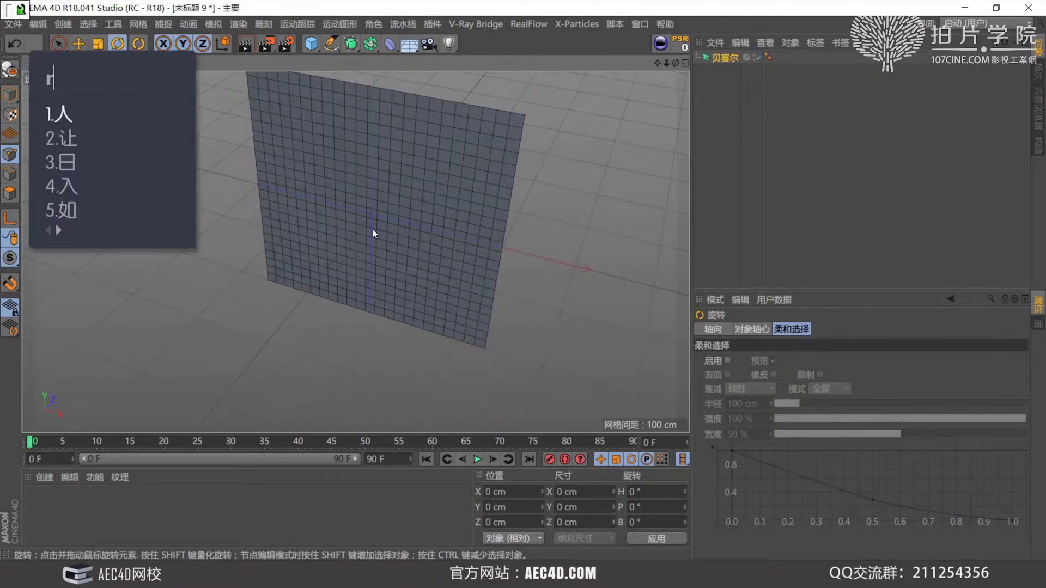
pyautogui.click(724, 57)
pyautogui.rightClick(101, 133)
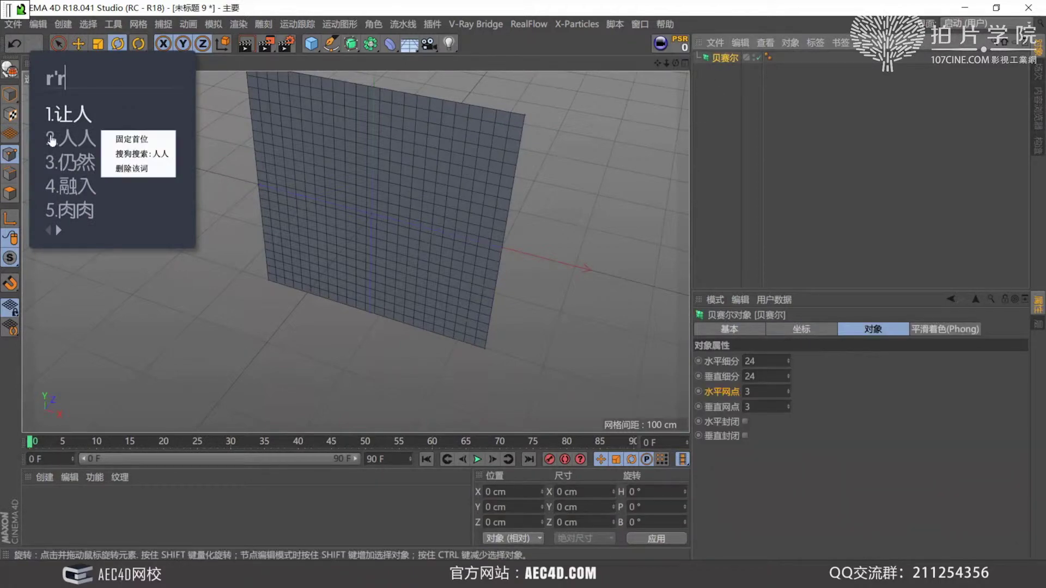
pyautogui.click(10, 93)
pyautogui.press('Escape')
pyautogui.press('BackSpace')
pyautogui.press('BackSpace')
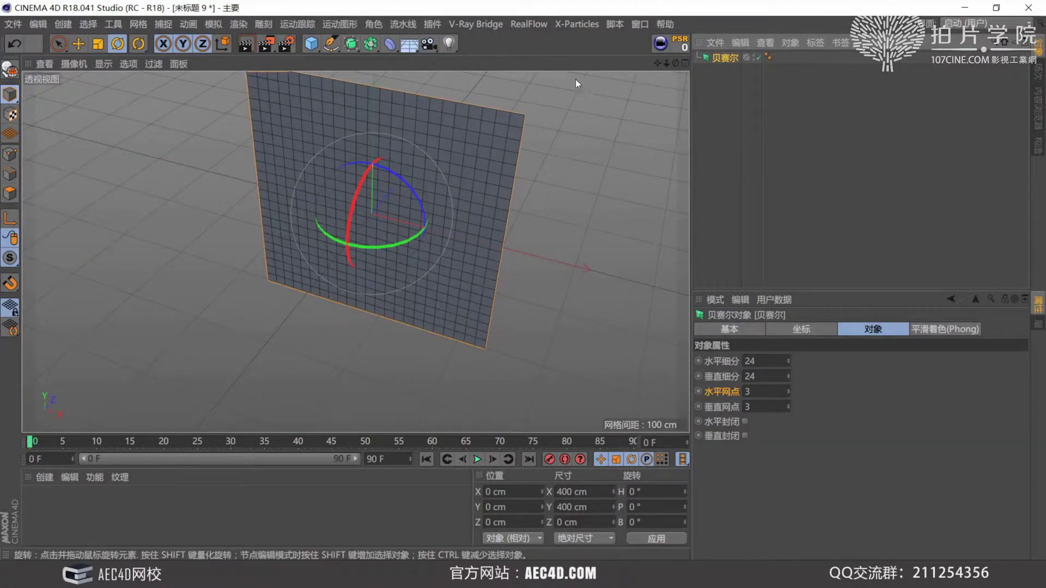
pyautogui.moveTo(348, 211); pyautogui.dragTo(383, 165)
pyautogui.keyDown('alt'); pyautogui.moveTo(342, 233); pyautogui.dragTo(364, 226); pyautogui.keyUp('alt')
pyautogui.scroll(-2, 363, 226)
pyautogui.keyDown('alt'); pyautogui.moveTo(415, 217); pyautogui.dragTo(341, 222, button='middle'); pyautogui.keyUp('alt')
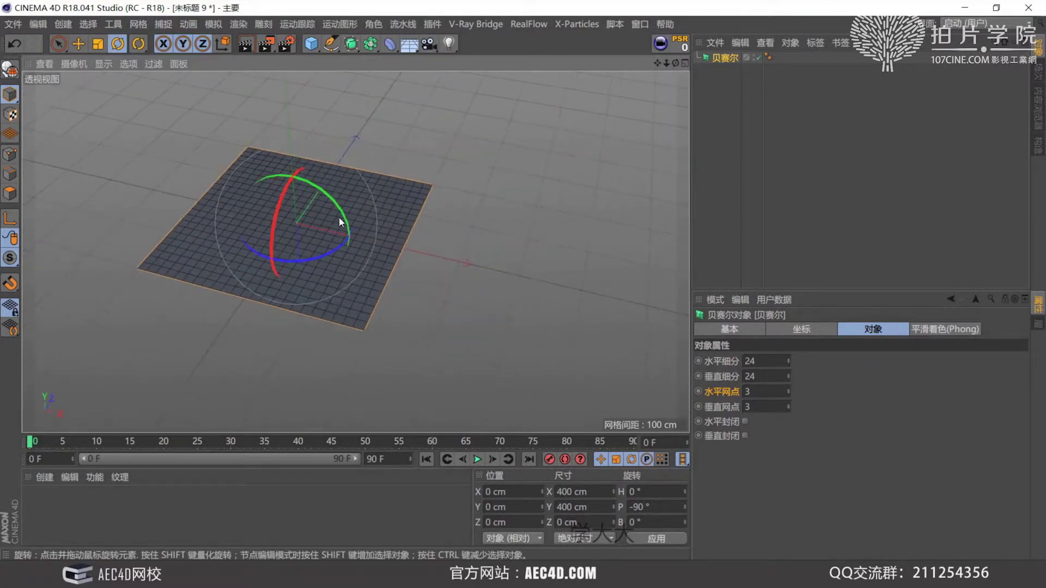
# - Add a Plane primitive and move it along X to about 442 cm, beside the Bezier surface
pyautogui.click(310, 44)
pyautogui.click(408, 79)
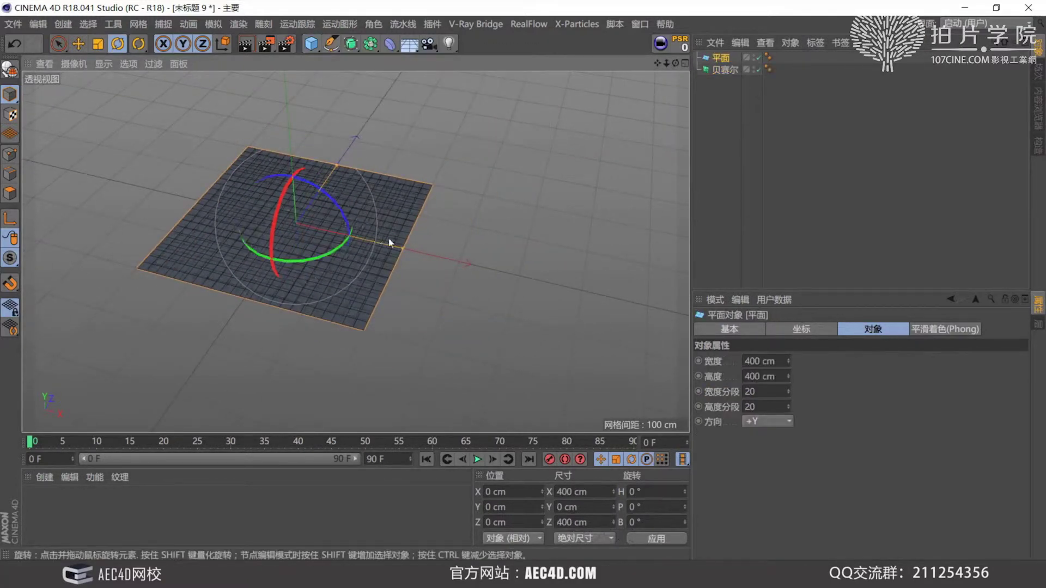
pyautogui.press('e')
pyautogui.moveTo(384, 247); pyautogui.dragTo(635, 301)
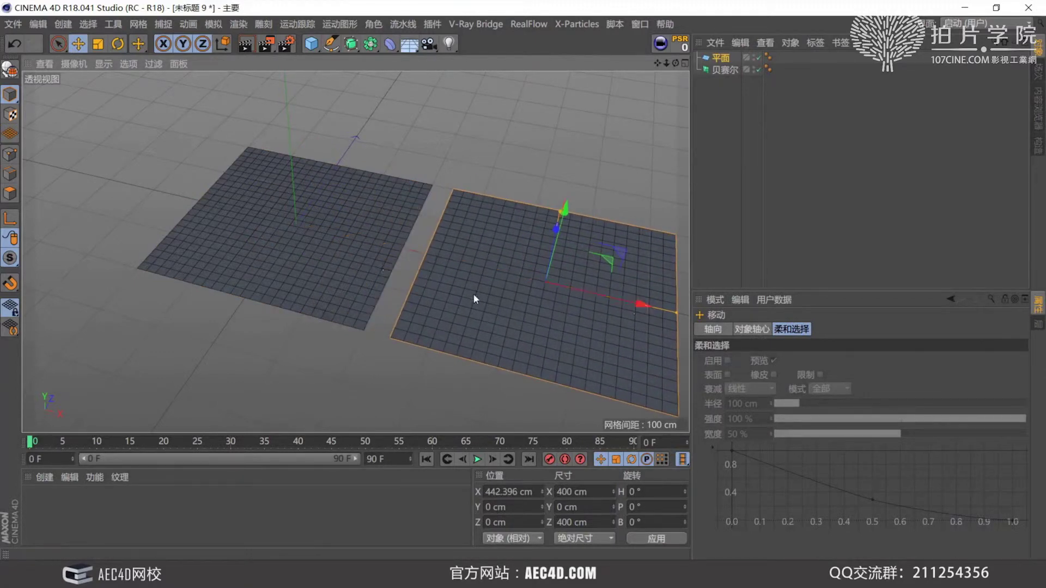
pyautogui.keyDown('alt'); pyautogui.moveTo(465, 336); pyautogui.dragTo(478, 295); pyautogui.keyUp('alt')
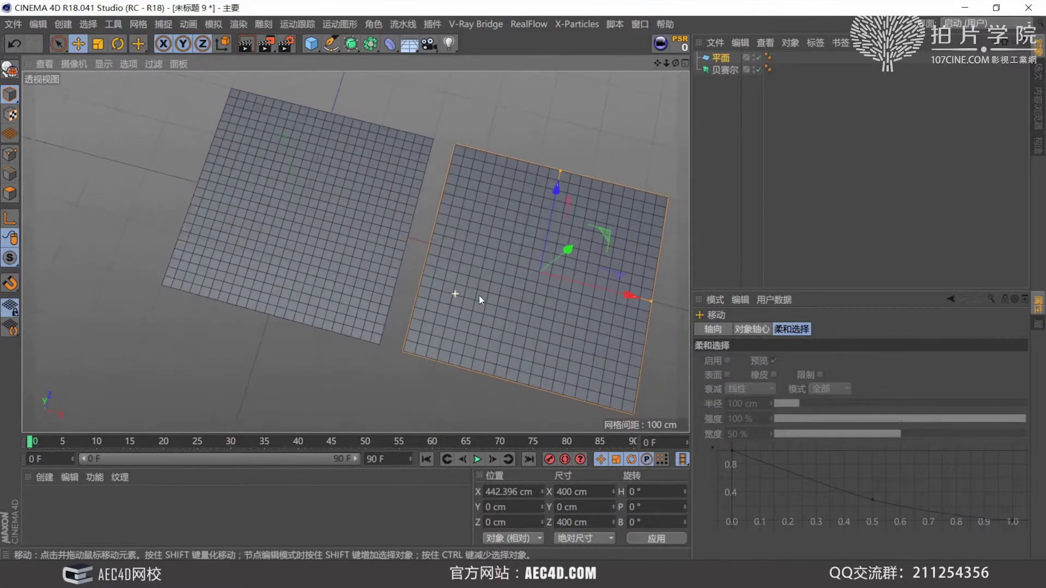
# - Match the Plane to the Bezier's subdivisions by setting its width and height segments to 24 each
pyautogui.click(723, 70)
pyautogui.click(720, 57)
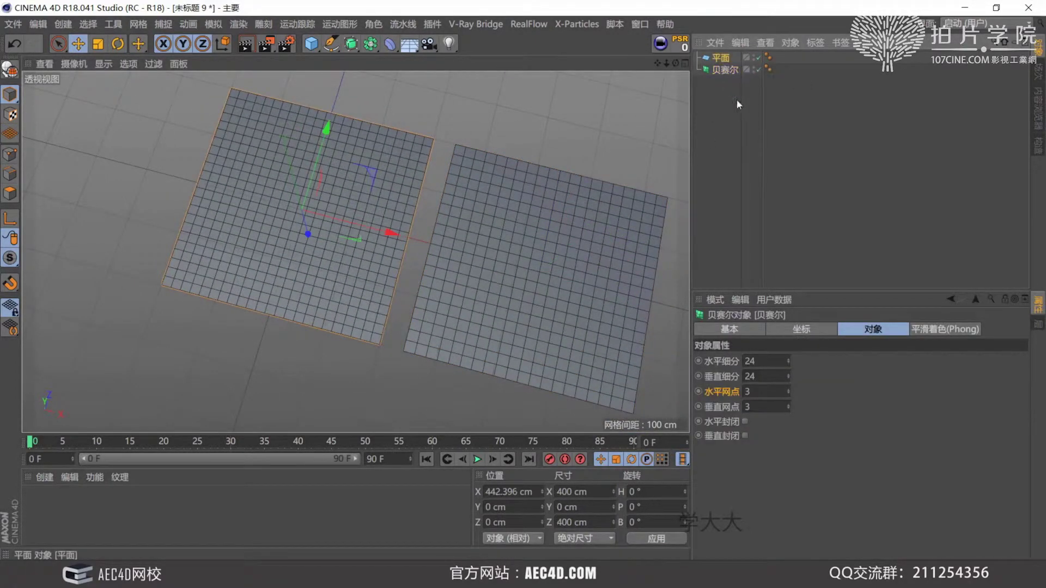
pyautogui.click(768, 391)
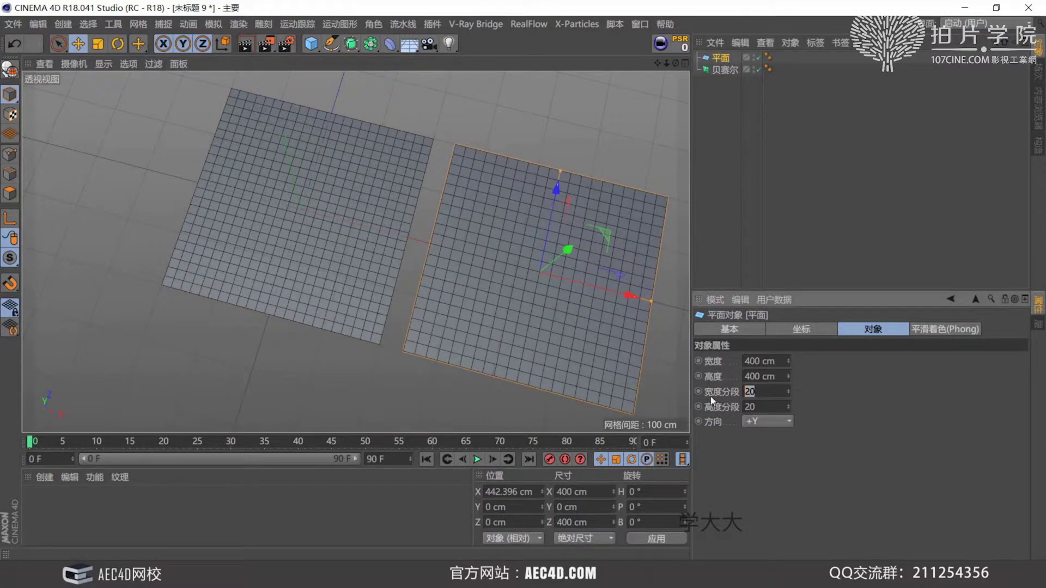
pyautogui.write('24')
pyautogui.press('Tab')
pyautogui.write('24')
pyautogui.press('Return')
# - Move the Plane farther along X to about 671 cm, away from the Bezier surface
pyautogui.keyDown('alt'); pyautogui.moveTo(544, 256); pyautogui.dragTo(525, 241); pyautogui.keyUp('alt')
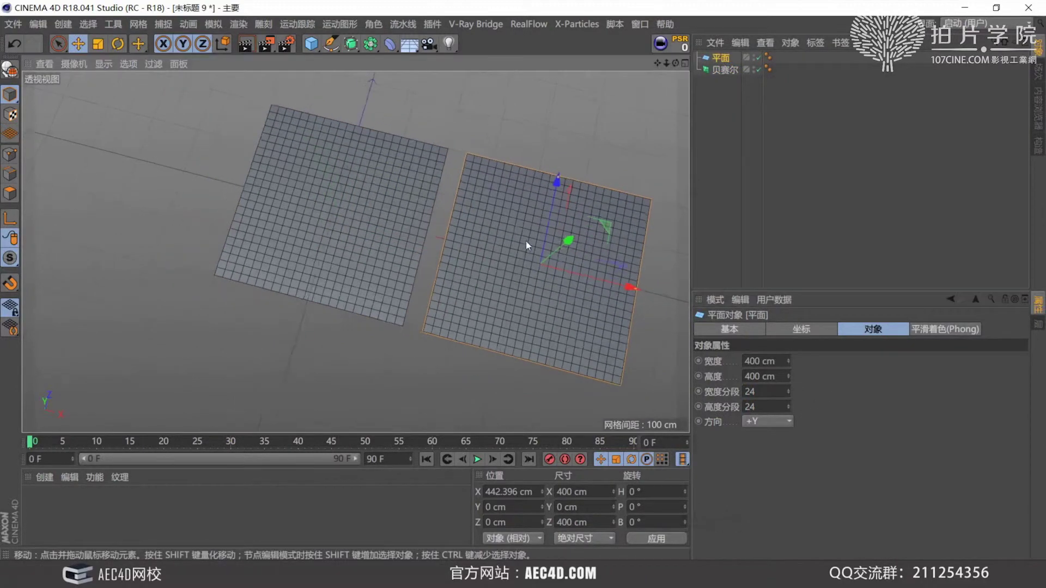
pyautogui.keyDown('alt'); pyautogui.moveTo(460, 265); pyautogui.dragTo(472, 236); pyautogui.keyUp('alt')
pyautogui.keyDown('alt'); pyautogui.moveTo(535, 253); pyautogui.dragTo(518, 284, button='right'); pyautogui.keyUp('alt')
pyautogui.keyDown('alt'); pyautogui.moveTo(478, 275); pyautogui.dragTo(354, 252, button='middle'); pyautogui.keyUp('alt')
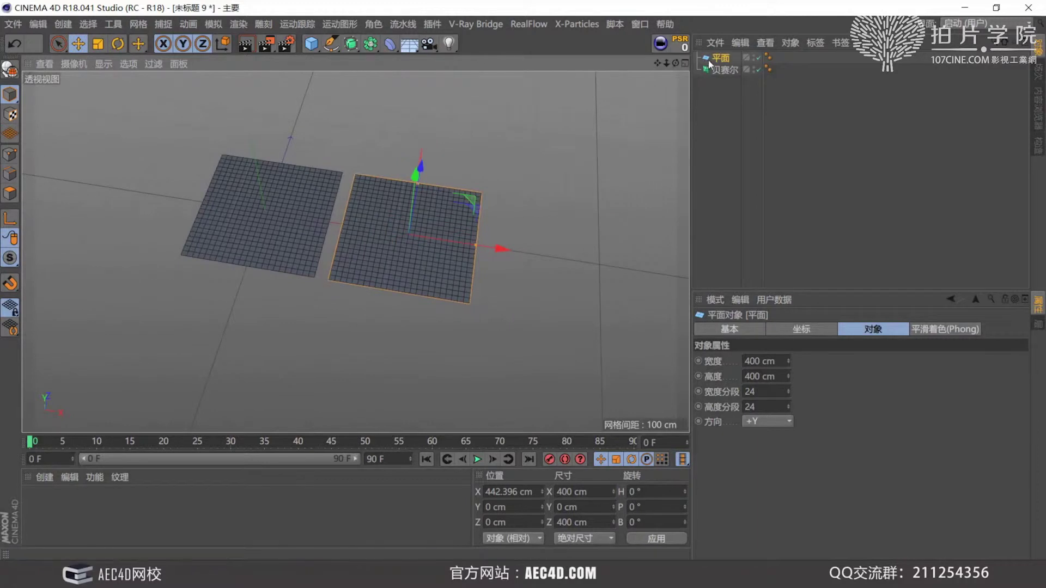
pyautogui.moveTo(495, 250); pyautogui.dragTo(575, 262)
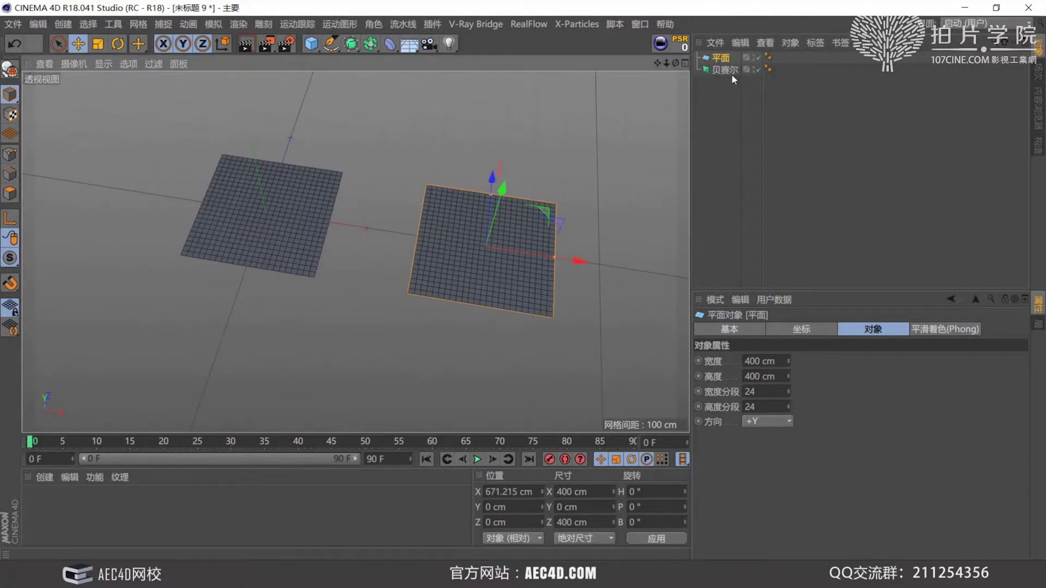
# - Add a MoGraph Random effector and place it as a child of the Bezier object
pyautogui.click(728, 71)
pyautogui.click(298, 24)
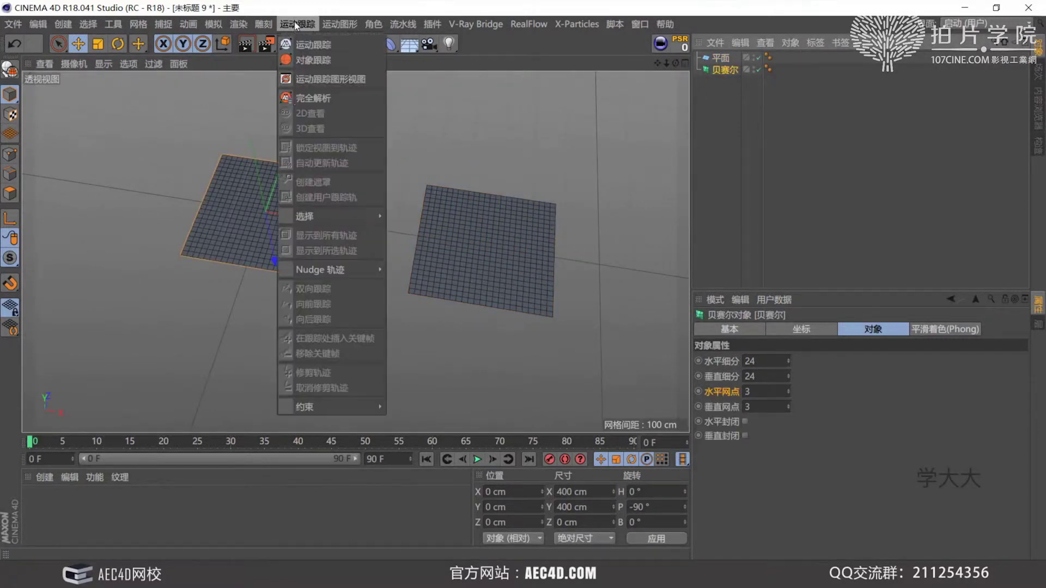
pyautogui.moveTo(342, 26)
pyautogui.moveTo(350, 44)
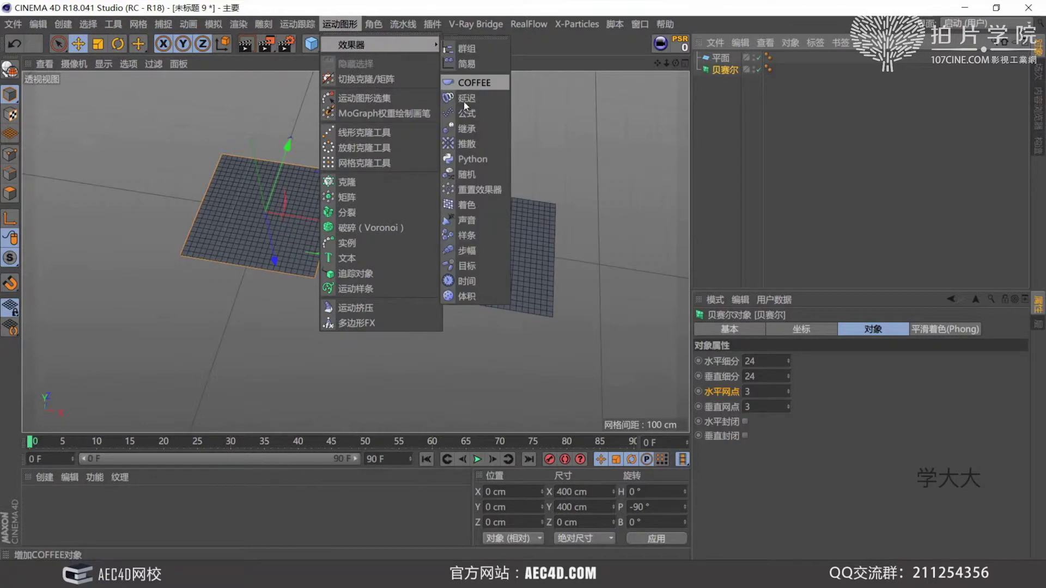
pyautogui.click(480, 174)
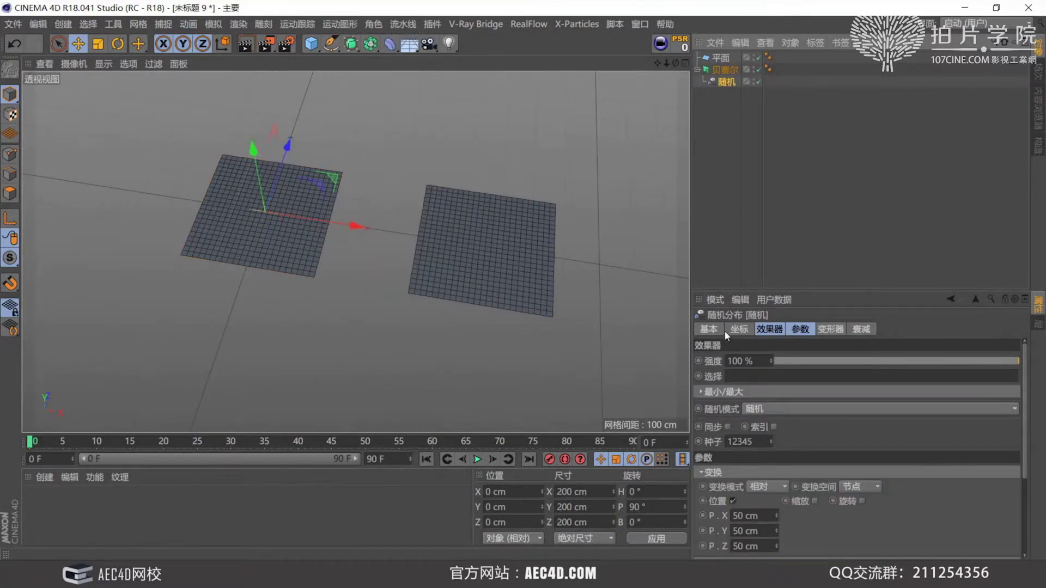
# - Set the Random effector's deformation to Point so it displaces the Bezier surface's points
pyautogui.click(830, 330)
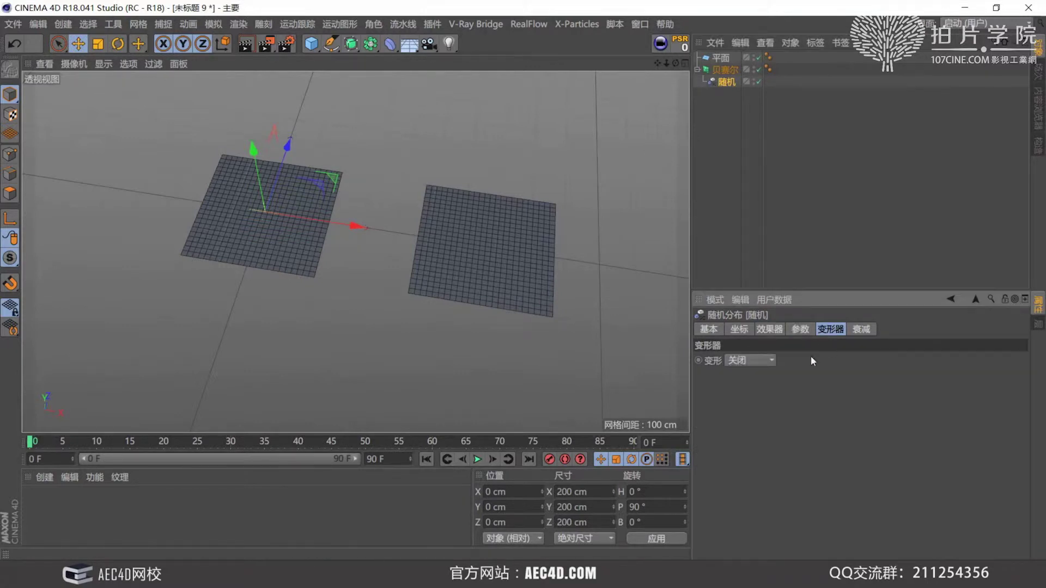
pyautogui.click(743, 360)
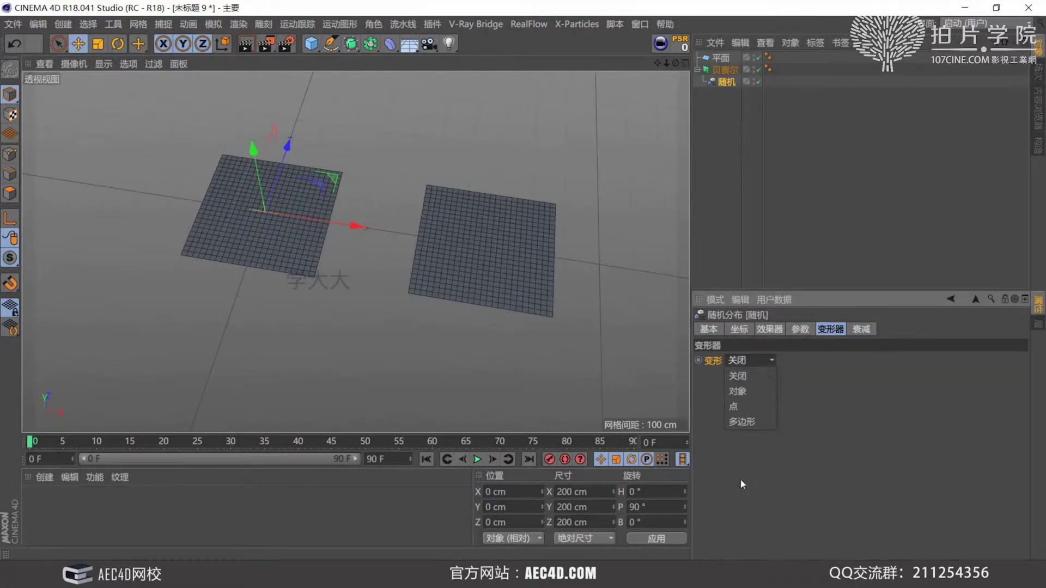
pyautogui.click(744, 407)
pyautogui.keyDown('alt'); pyautogui.moveTo(419, 283); pyautogui.dragTo(245, 203); pyautogui.keyUp('alt')
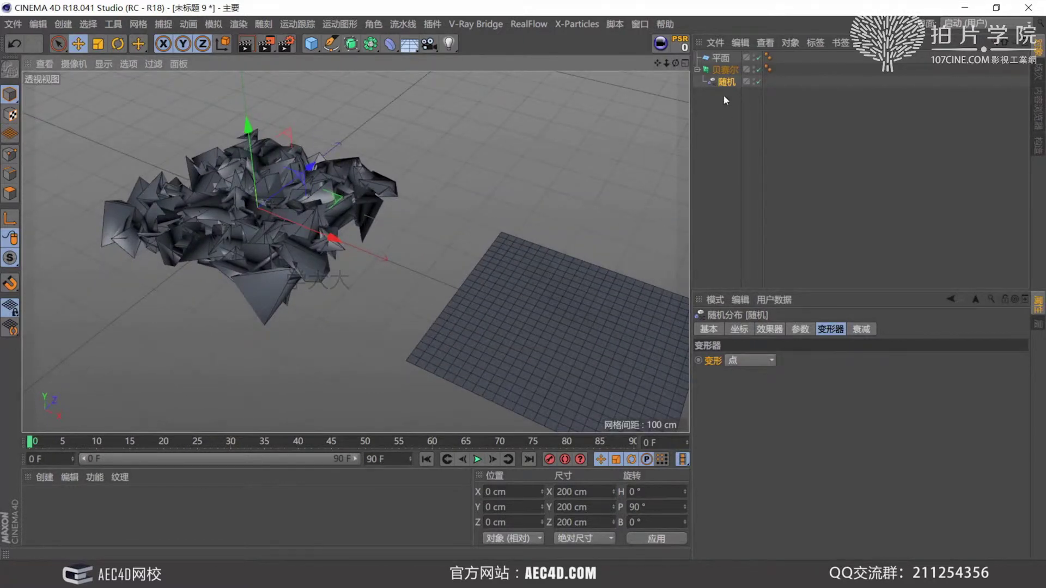
pyautogui.keyDown('alt'); pyautogui.moveTo(308, 243); pyautogui.dragTo(292, 236); pyautogui.keyUp('alt')
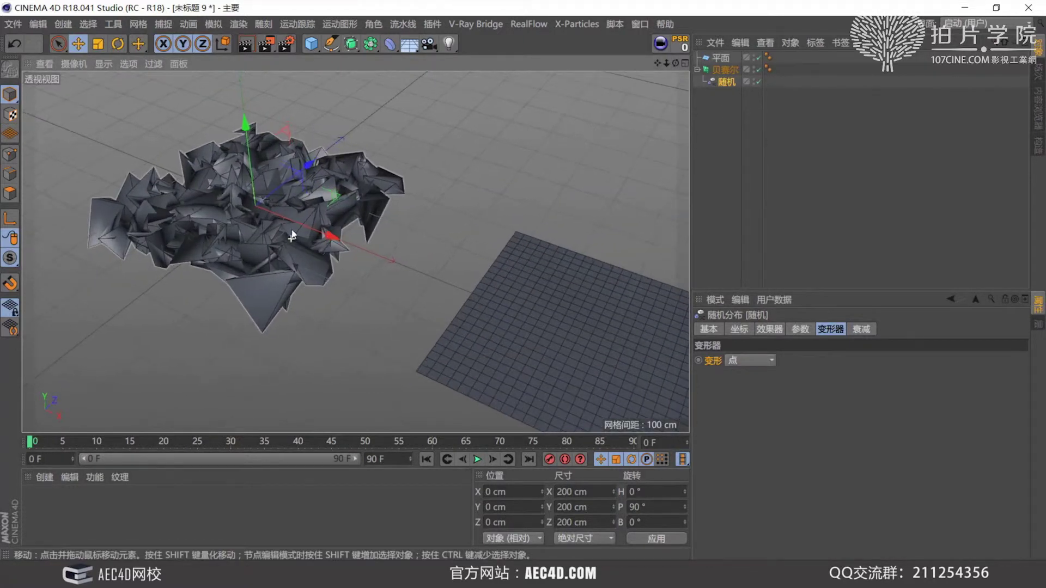
# - Set the Random effector's P.X, P.Y and P.Z position offsets to 10 cm each
pyautogui.click(724, 70)
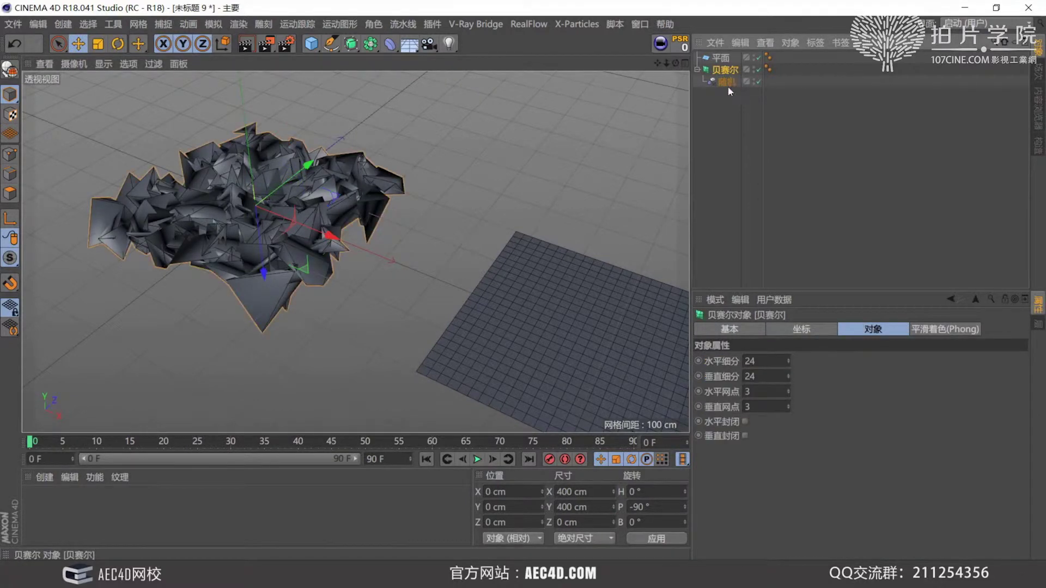
pyautogui.click(800, 329)
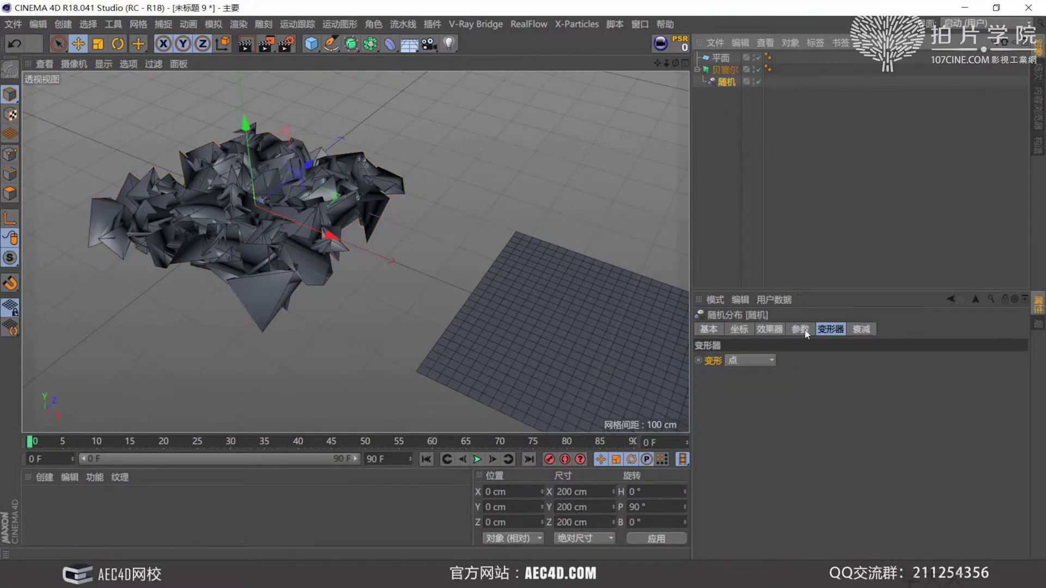
pyautogui.write('10')
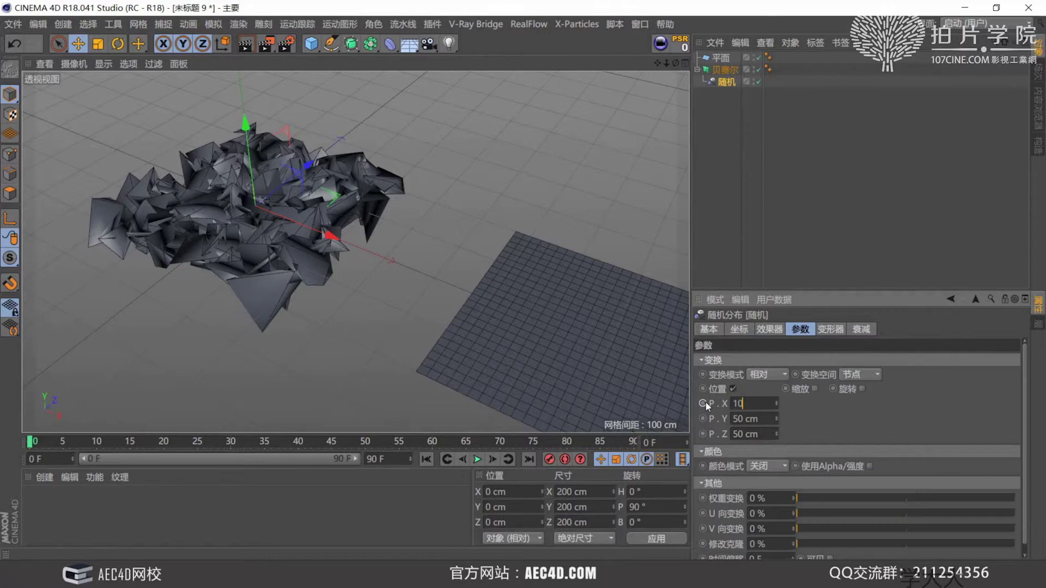
pyautogui.press('Tab')
pyautogui.press('Tab')
pyautogui.write('1')
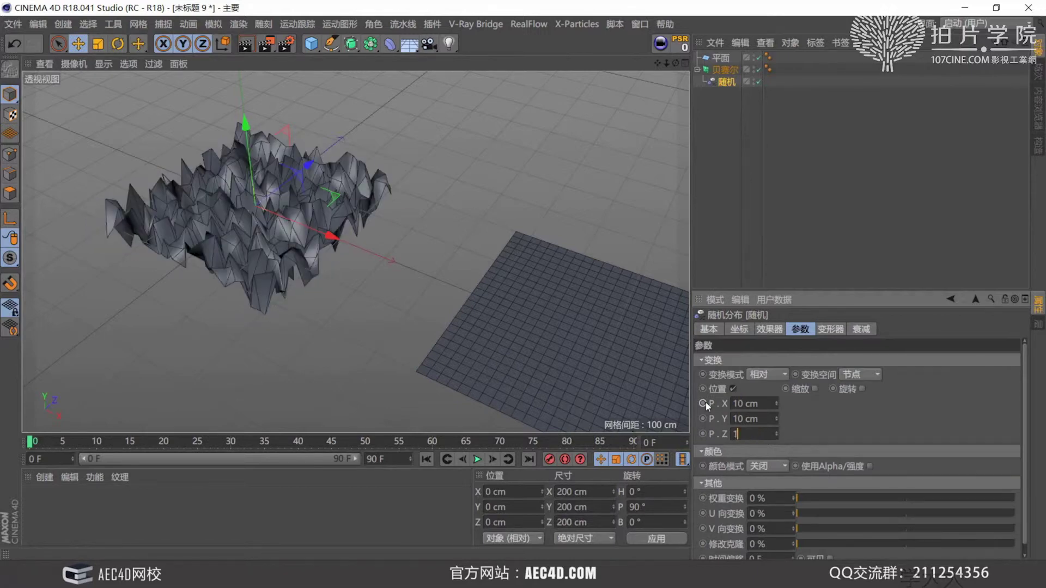
pyautogui.write('0')
pyautogui.press('Return')
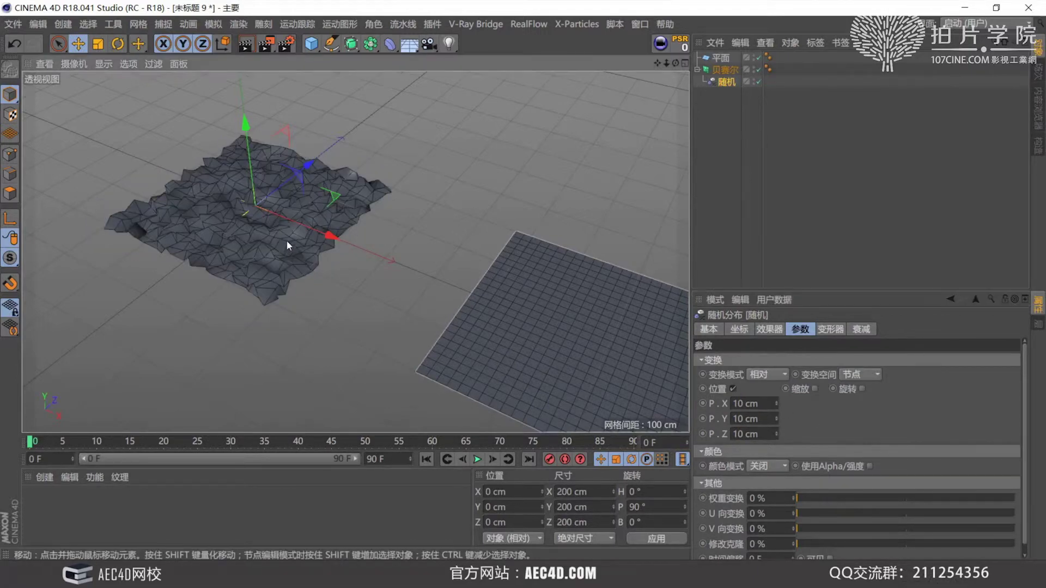
# - Change the Random effector's random mode to Noise
pyautogui.click(828, 328)
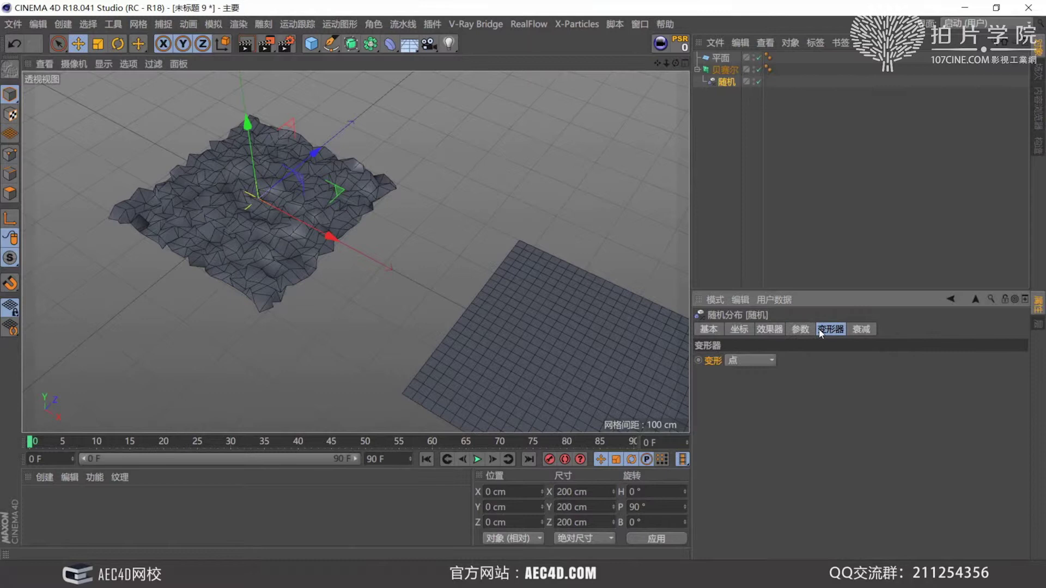
pyautogui.click(780, 330)
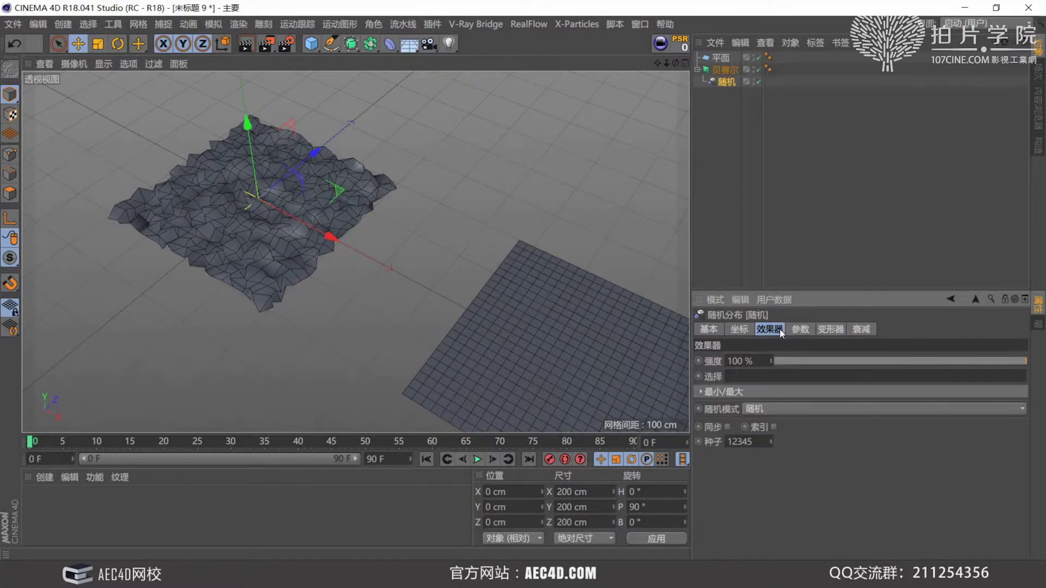
pyautogui.click(752, 409)
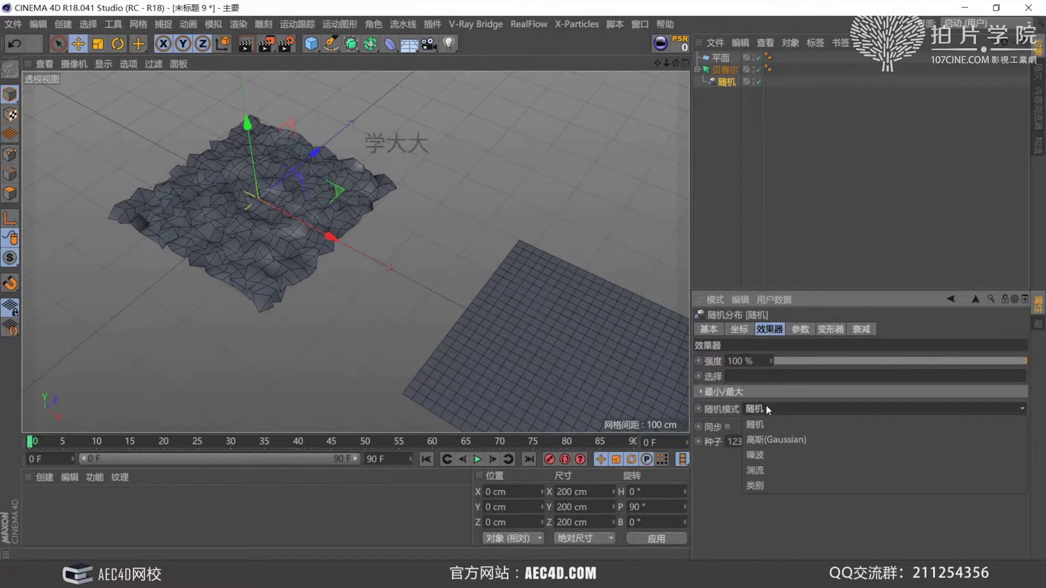
pyautogui.click(780, 455)
pyautogui.keyDown('alt'); pyautogui.moveTo(291, 236); pyautogui.dragTo(321, 240); pyautogui.keyUp('alt')
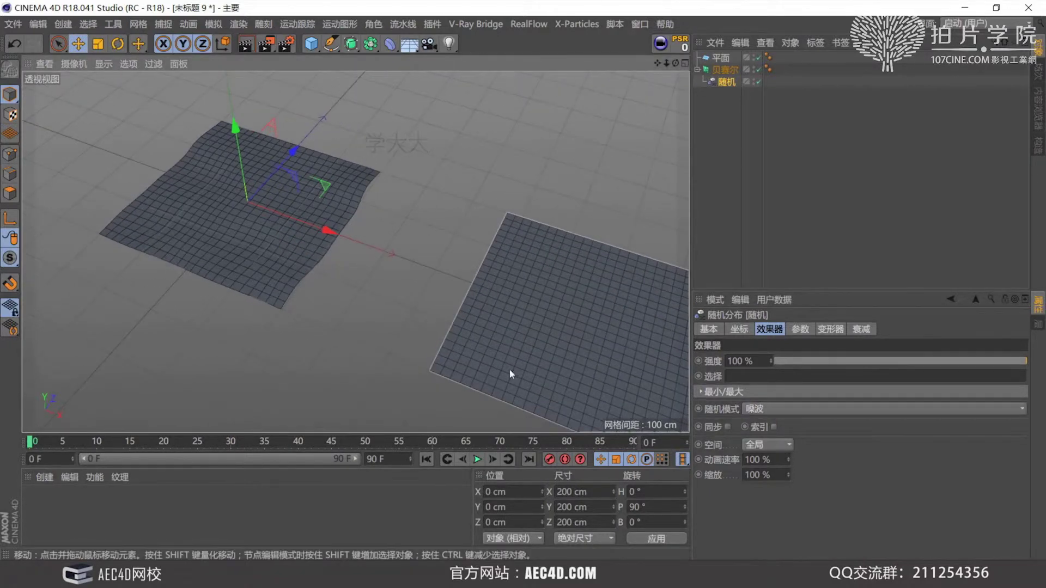
# - Play back the animation to examine how the noise moves the Bezier surface, and stop it
pyautogui.click(477, 460)
pyautogui.moveTo(277, 263)
pyautogui.keyDown('alt'); pyautogui.mouseDown()
pyautogui.moveTo(244, 230)
pyautogui.moveTo(275, 267)
pyautogui.moveTo(320, 244)
pyautogui.moveTo(286, 249)
pyautogui.mouseUp(); pyautogui.keyUp('alt')
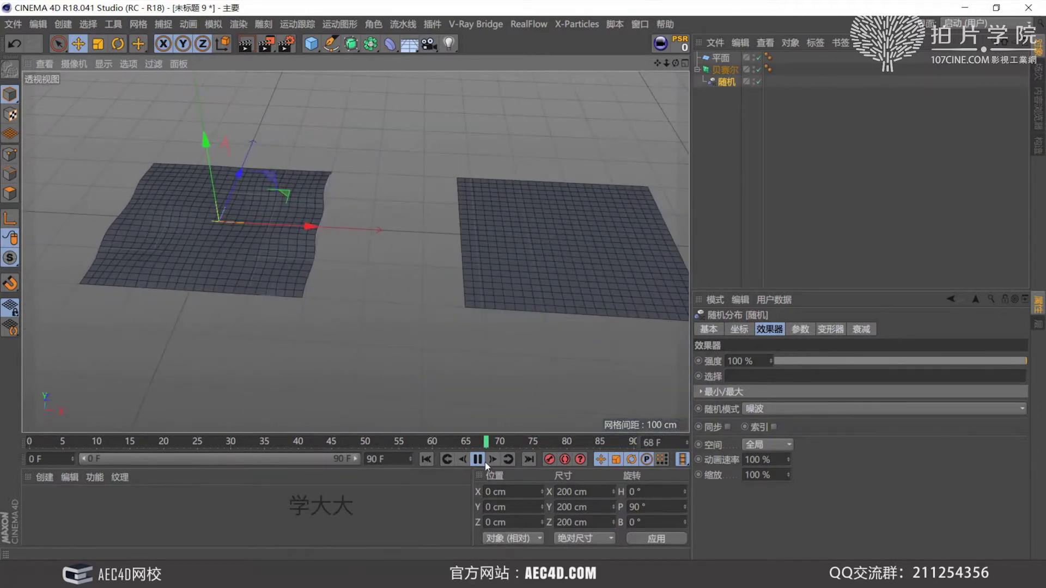
pyautogui.press('F8')
# - Duplicate the Random effector, make the copy a child of the Plane, and play the animation to compare both surfaces
pyautogui.moveTo(730, 87); pyautogui.dragTo(730, 68)
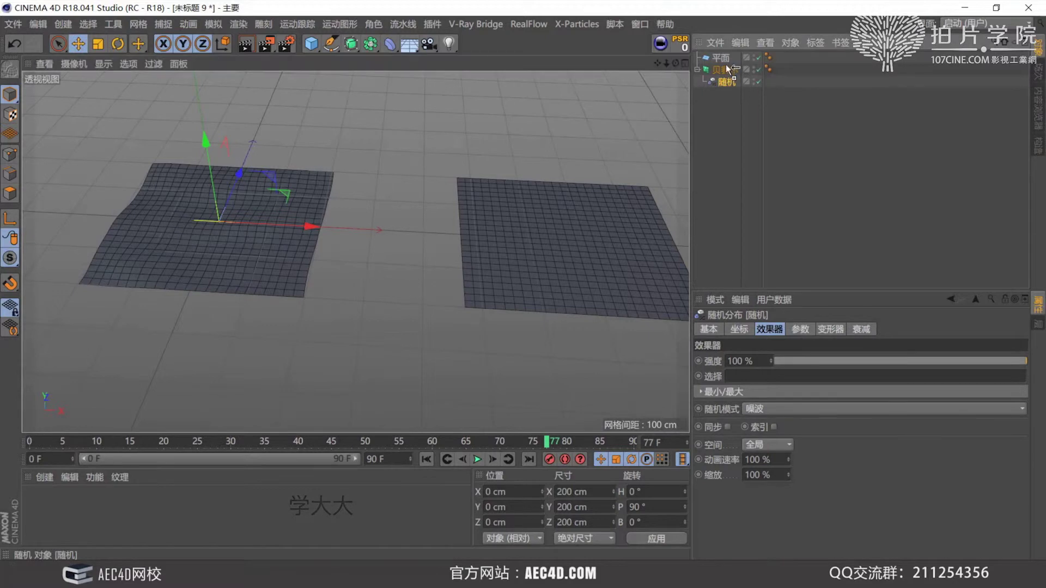
pyautogui.keyDown('ctrl'); pyautogui.moveTo(719, 106); pyautogui.dragTo(719, 103); pyautogui.keyUp('ctrl')
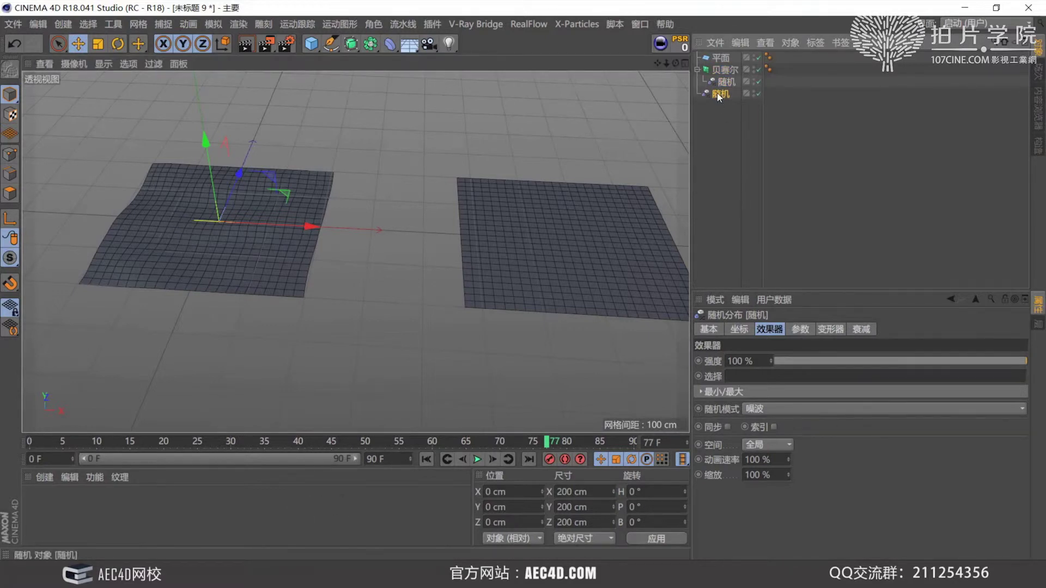
pyautogui.moveTo(725, 57); pyautogui.dragTo(726, 58)
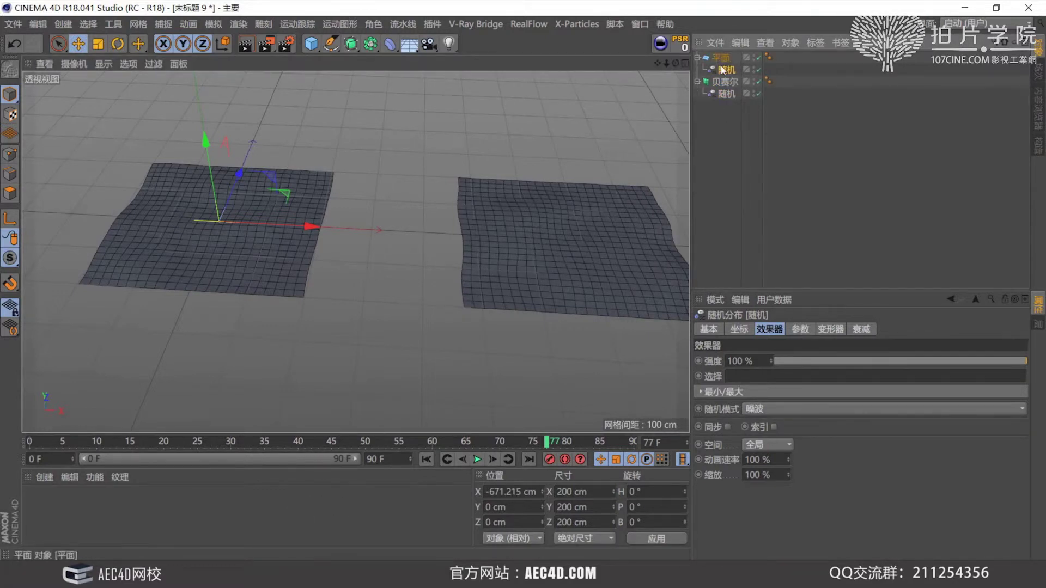
pyautogui.click(477, 459)
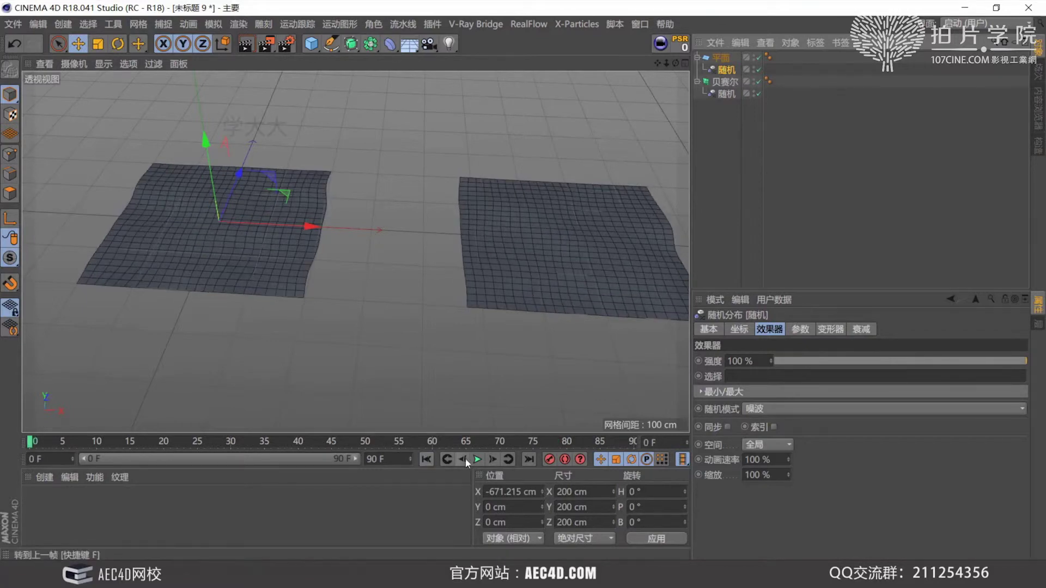
# - Compare the noise motion of the Bezier surface and the Plane during playback, and return the animation to its first frame
pyautogui.keyDown('alt'); pyautogui.moveTo(521, 285); pyautogui.dragTo(229, 168); pyautogui.keyUp('alt')
pyautogui.click(724, 59)
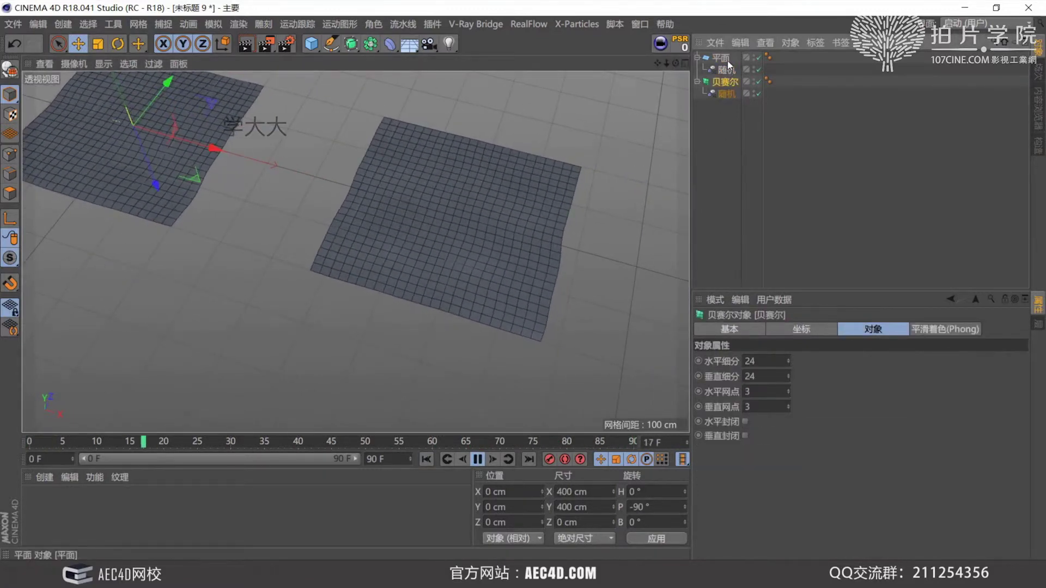
pyautogui.scroll(-2, 351, 204)
pyautogui.keyDown('alt'); pyautogui.moveTo(351, 207); pyautogui.dragTo(420, 228, button='middle'); pyautogui.keyUp('alt')
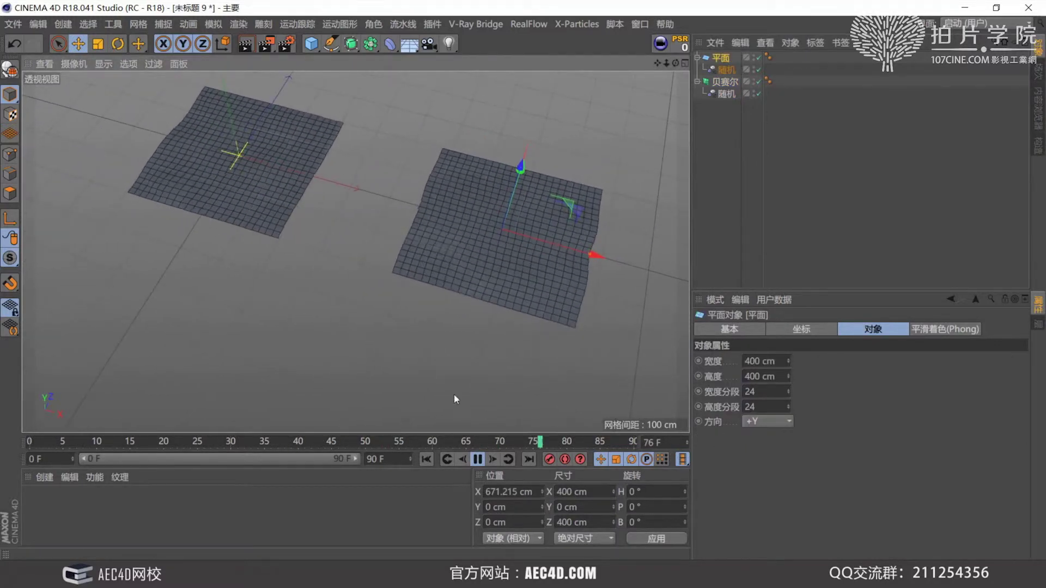
pyautogui.click(477, 460)
pyautogui.click(425, 459)
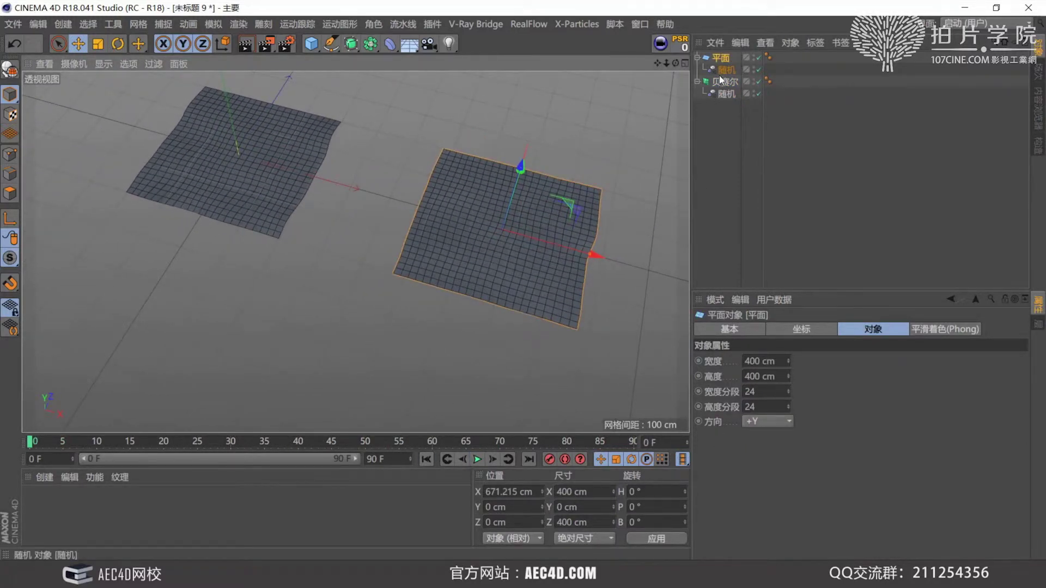
# - Select the four corner control points of the Bezier surface and move them down about 257 cm to form a canopy
pyautogui.click(726, 81)
pyautogui.keyDown('alt'); pyautogui.moveTo(233, 207); pyautogui.dragTo(278, 229, button='middle'); pyautogui.keyUp('alt')
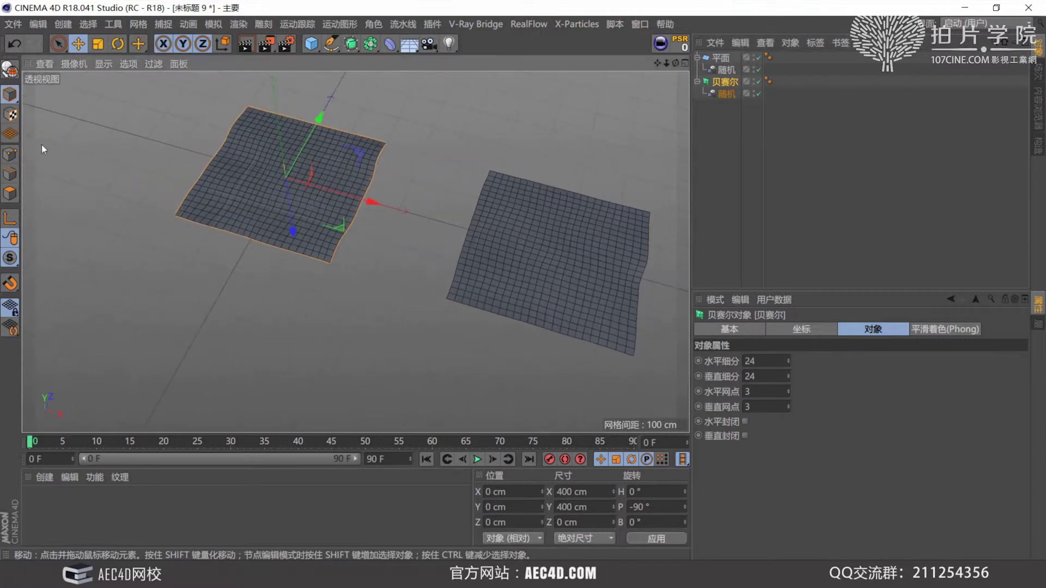
pyautogui.click(10, 154)
pyautogui.click(58, 44)
pyautogui.click(177, 215)
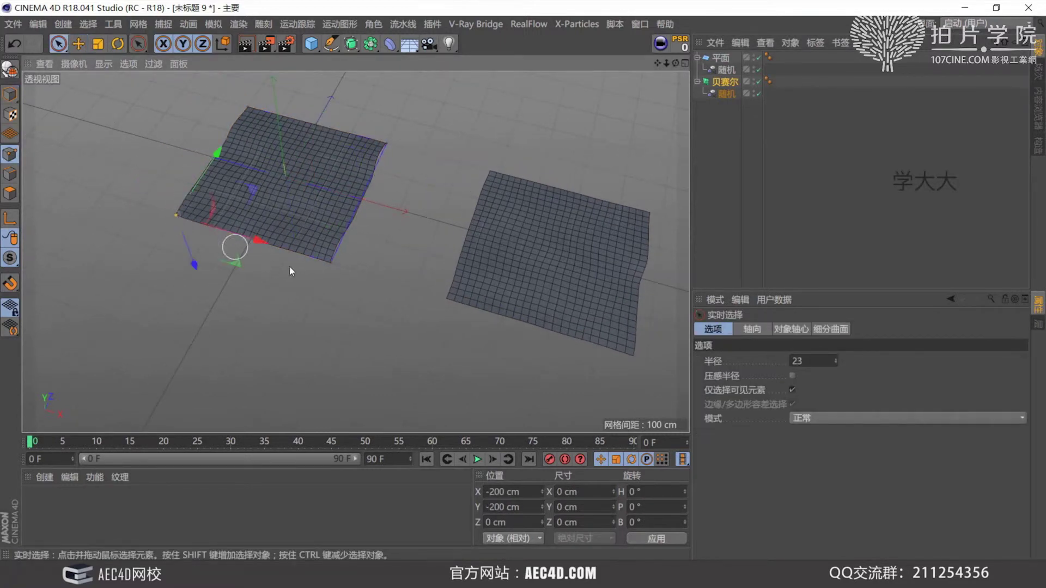
pyautogui.keyDown('shift'); pyautogui.click(330, 263); pyautogui.keyUp('shift')
pyautogui.keyDown('shift'); pyautogui.click(386, 143); pyautogui.keyUp('shift')
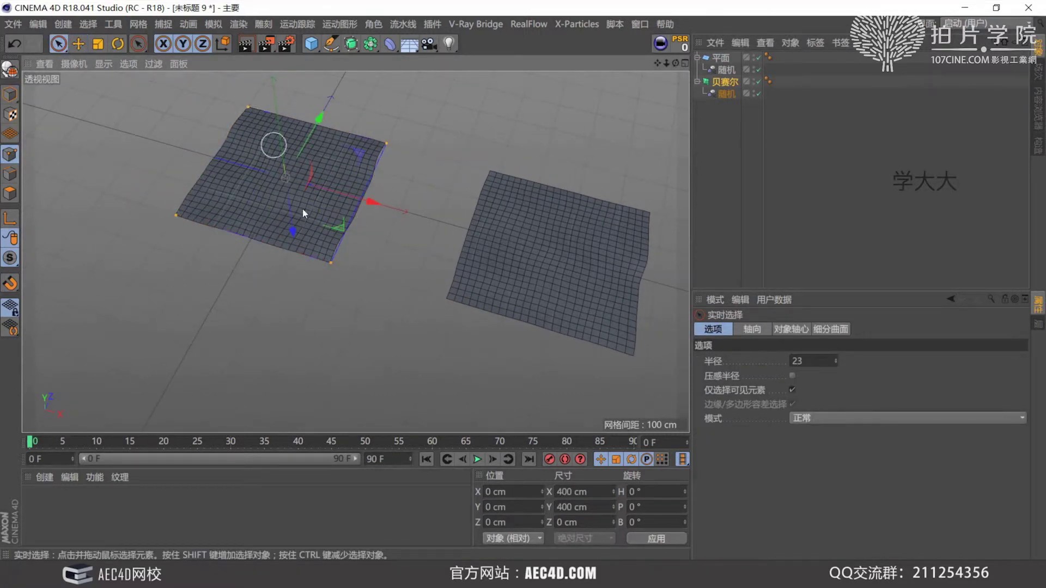
pyautogui.scroll(3, 283, 185)
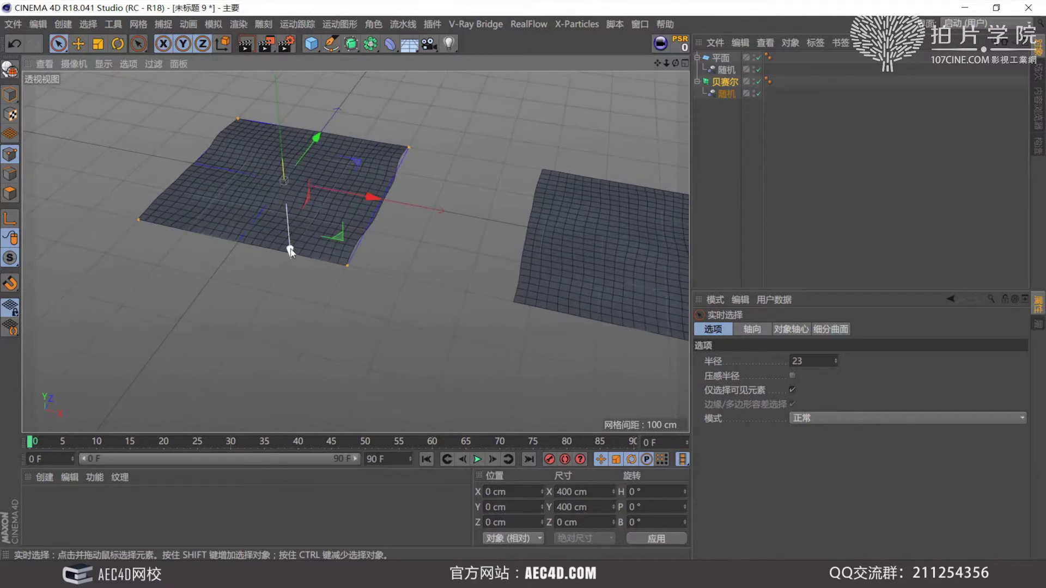
pyautogui.moveTo(290, 251); pyautogui.dragTo(300, 342)
# - Play back the animation to examine the arched Bezier canopy under the noise, and rewind to the start
pyautogui.press('F8')
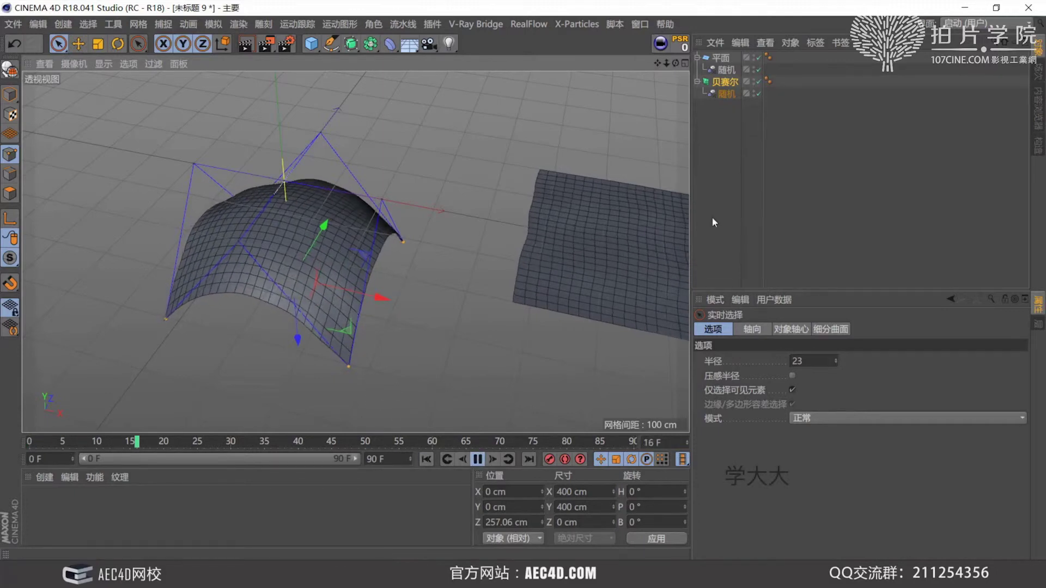
pyautogui.click(712, 217)
pyautogui.keyDown('alt'); pyautogui.moveTo(333, 250); pyautogui.dragTo(469, 324); pyautogui.keyUp('alt')
pyautogui.click(478, 459)
pyautogui.click(426, 459)
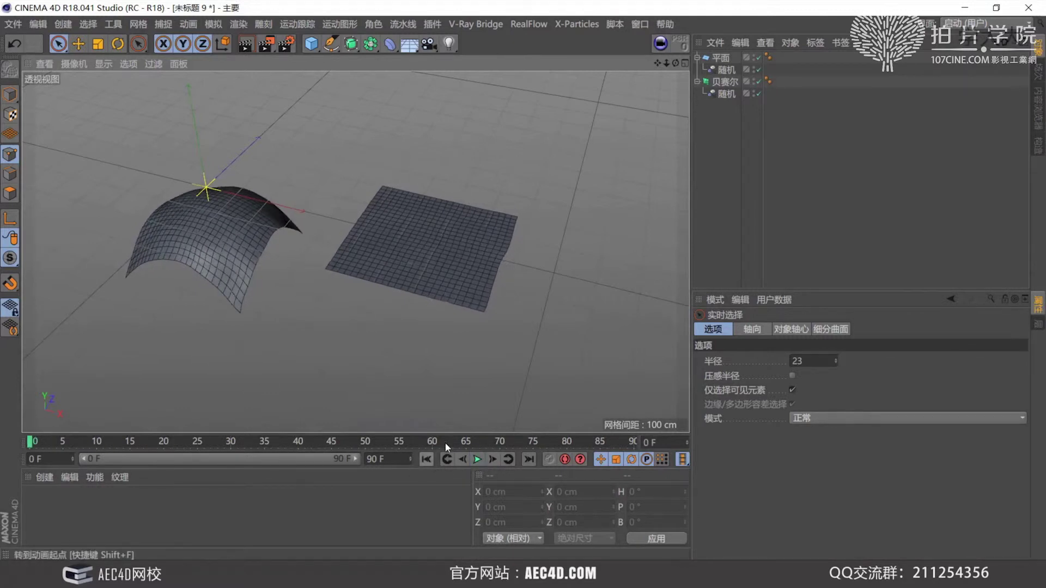
# - Make the Plane an editable polygon object and copy the Bezier's Random effector in as its child
pyautogui.click(456, 265)
pyautogui.keyDown('alt'); pyautogui.moveTo(456, 266); pyautogui.dragTo(443, 265); pyautogui.keyUp('alt')
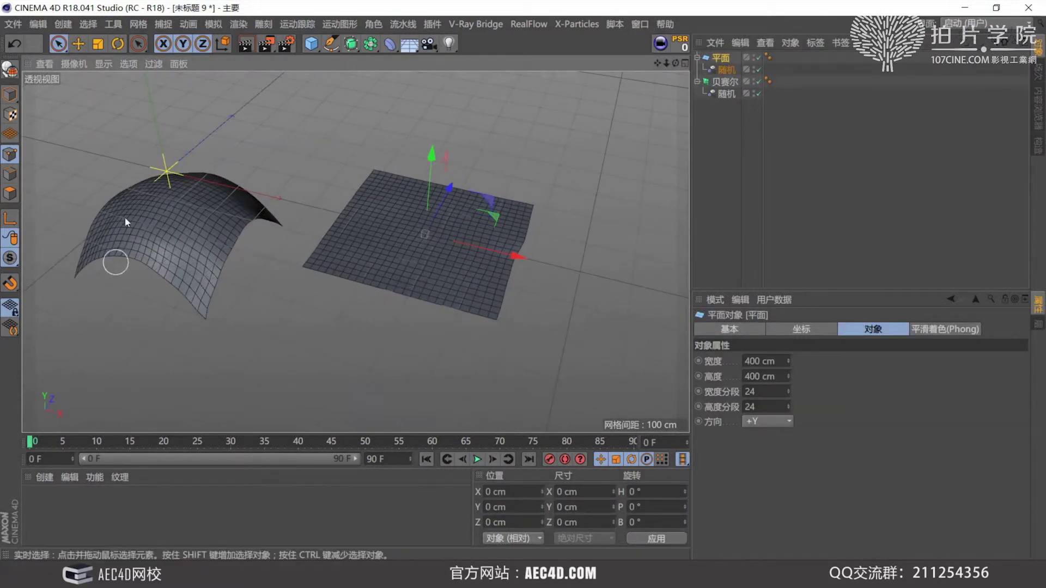
pyautogui.click(58, 44)
pyautogui.click(720, 59)
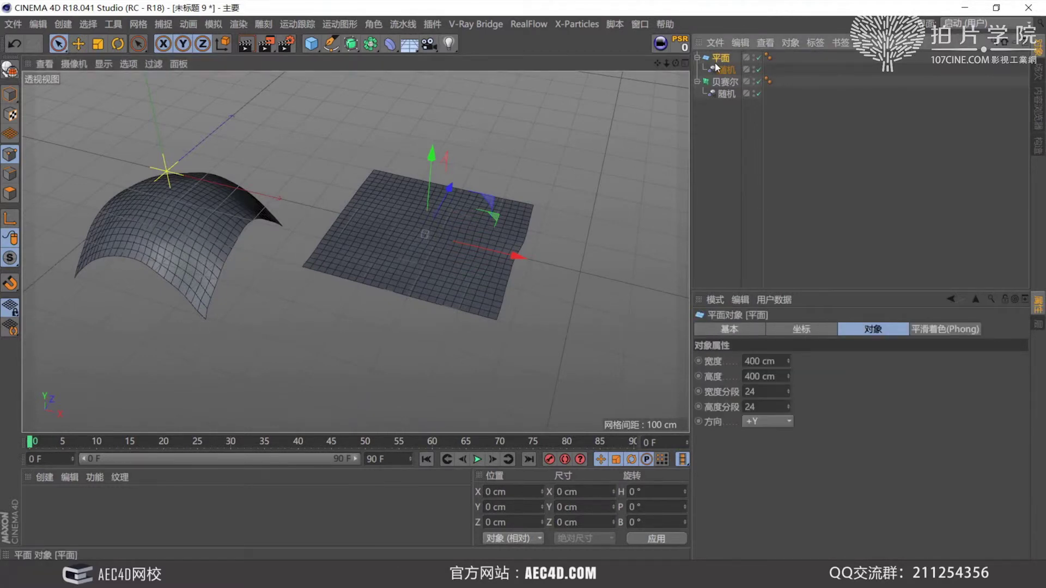
pyautogui.press('c')
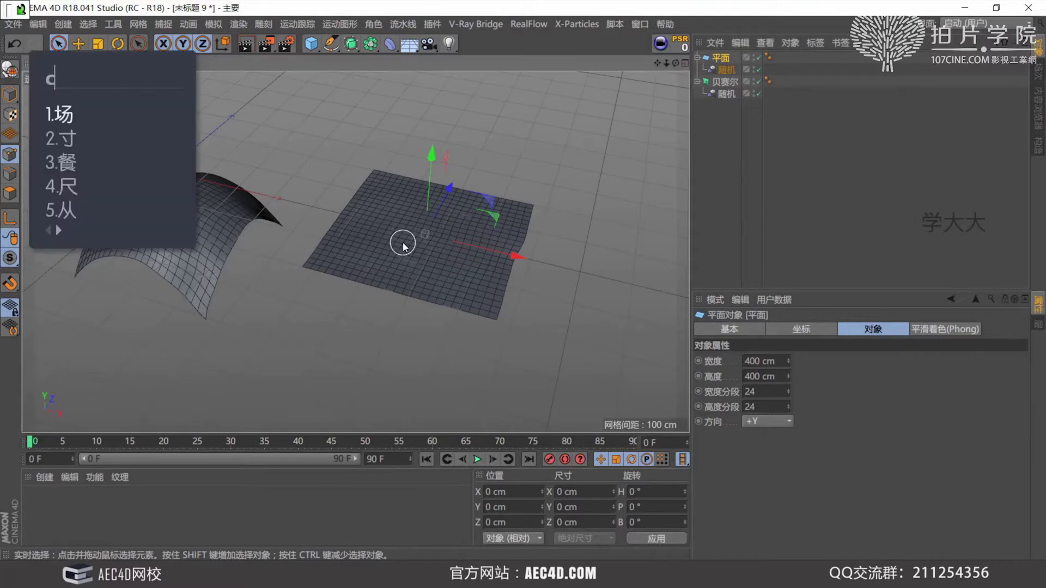
pyautogui.press('Escape')
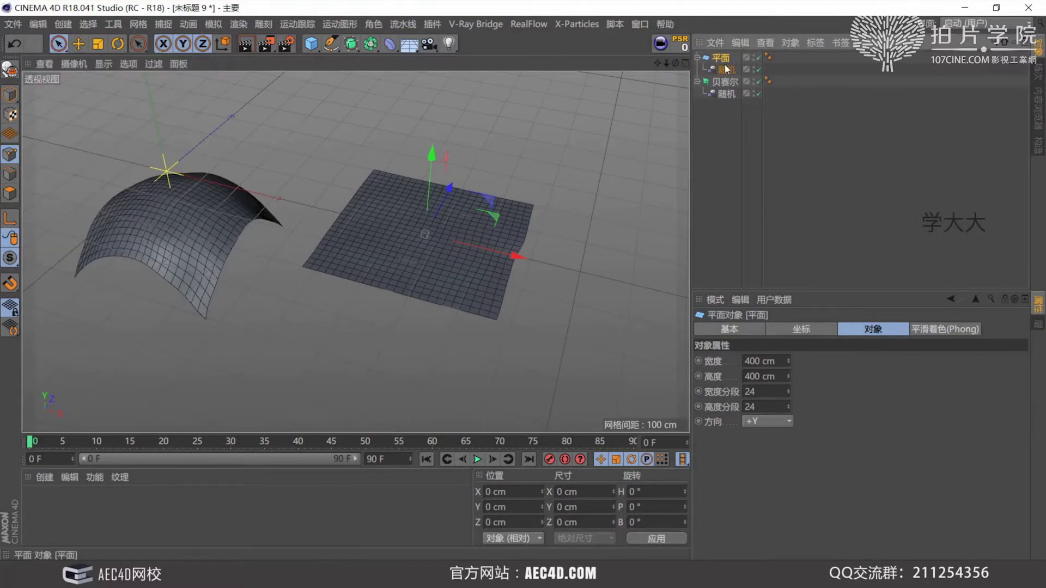
pyautogui.press('c')
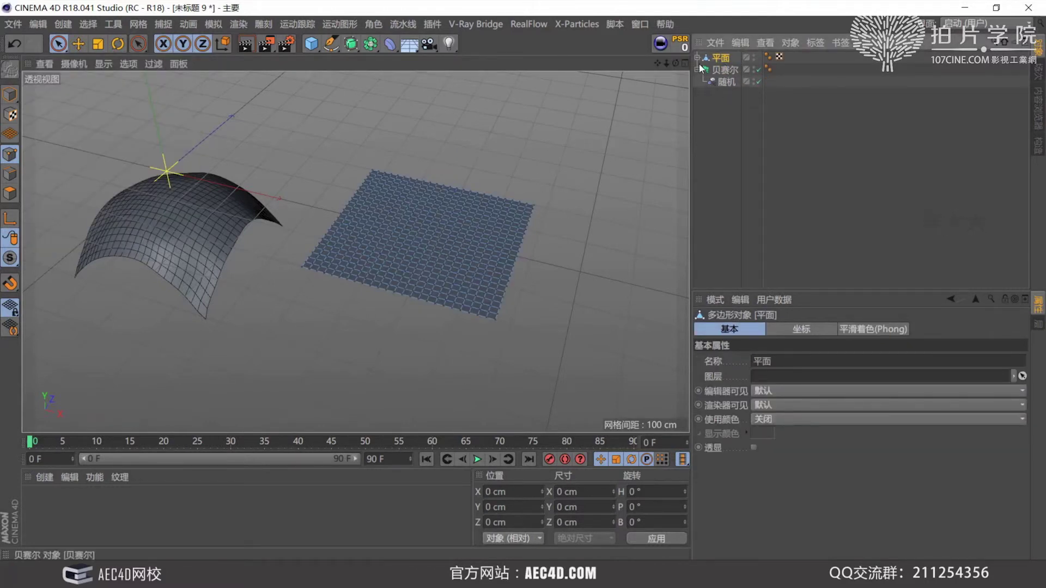
pyautogui.keyDown('ctrl'); pyautogui.moveTo(724, 82); pyautogui.dragTo(720, 60); pyautogui.keyUp('ctrl')
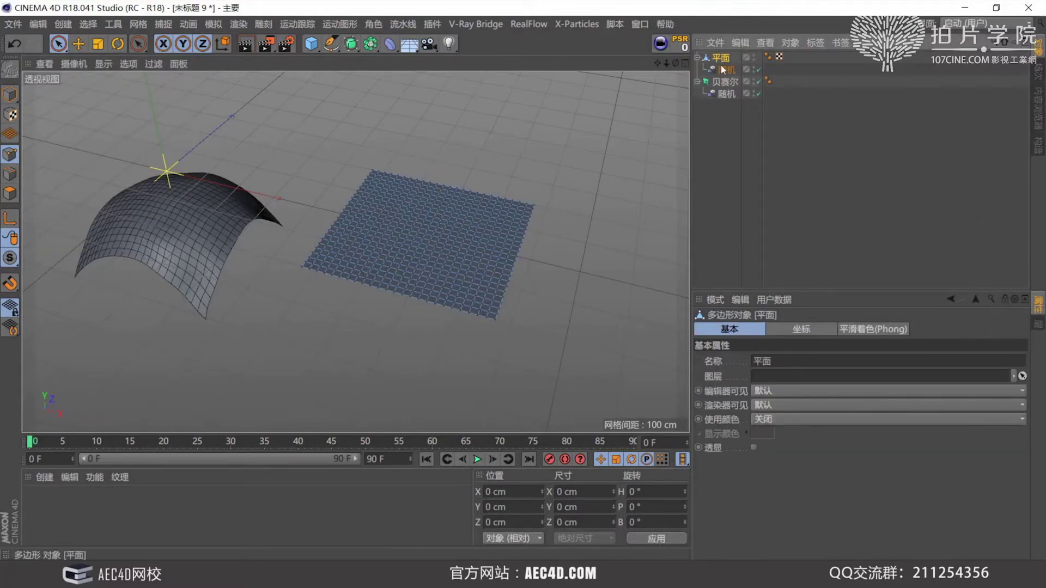
# - Select the four corner points of the editable Plane and move them down about 250 cm
pyautogui.click(497, 329)
pyautogui.scroll(3, 542, 201)
pyautogui.keyDown('shift'); pyautogui.click(545, 195); pyautogui.keyUp('shift')
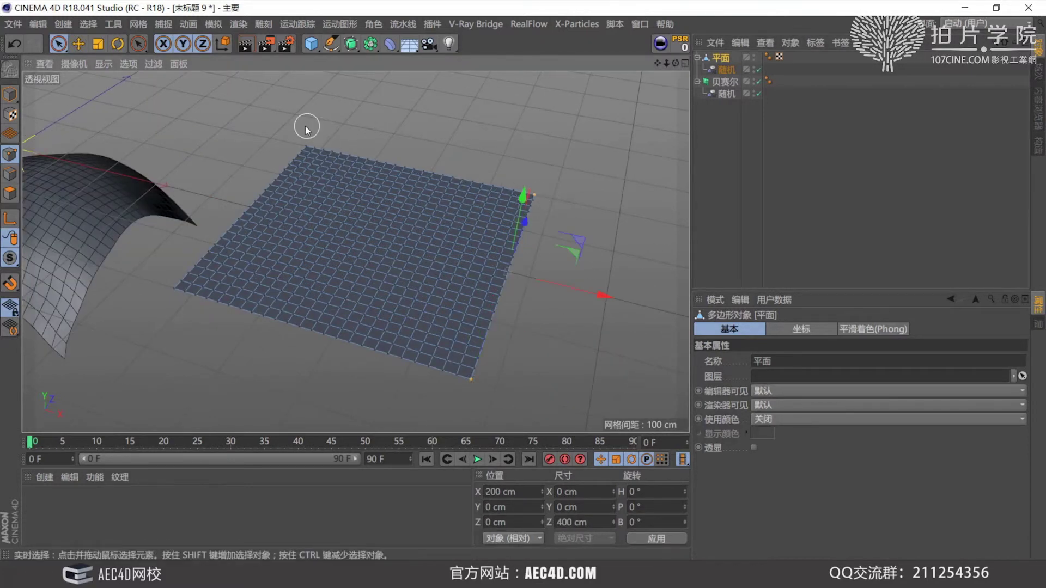
pyautogui.keyDown('shift'); pyautogui.click(305, 137); pyautogui.keyUp('shift')
pyautogui.keyDown('shift'); pyautogui.click(172, 288); pyautogui.keyUp('shift')
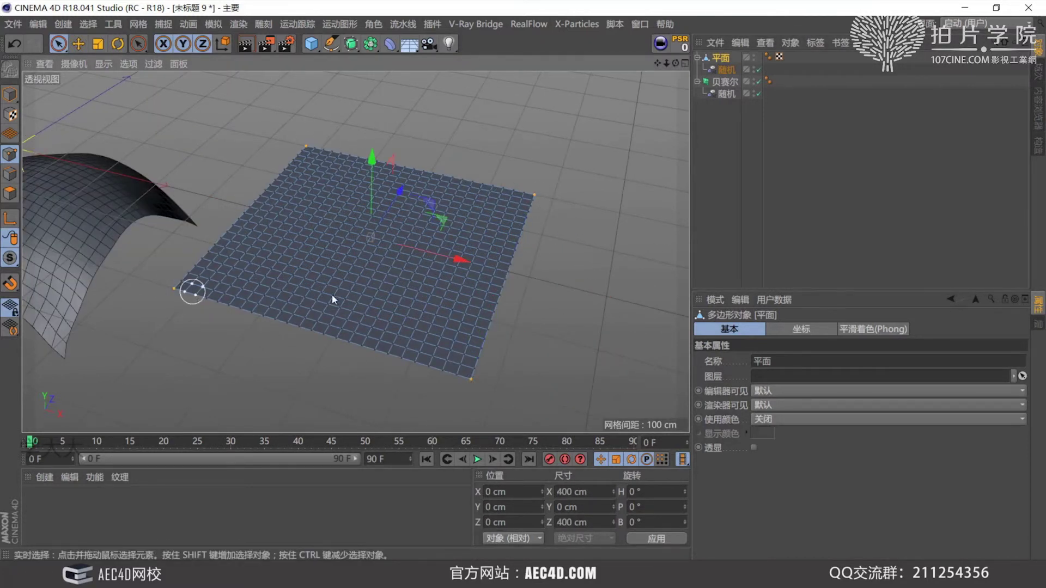
pyautogui.moveTo(372, 161); pyautogui.dragTo(411, 233)
# - Play the animation to compare the pulled-down corners of the Plane with the Bezier canopy, inspecting each object
pyautogui.scroll(-3, 408, 268)
pyautogui.scroll(-3, 411, 234)
pyautogui.click(477, 459)
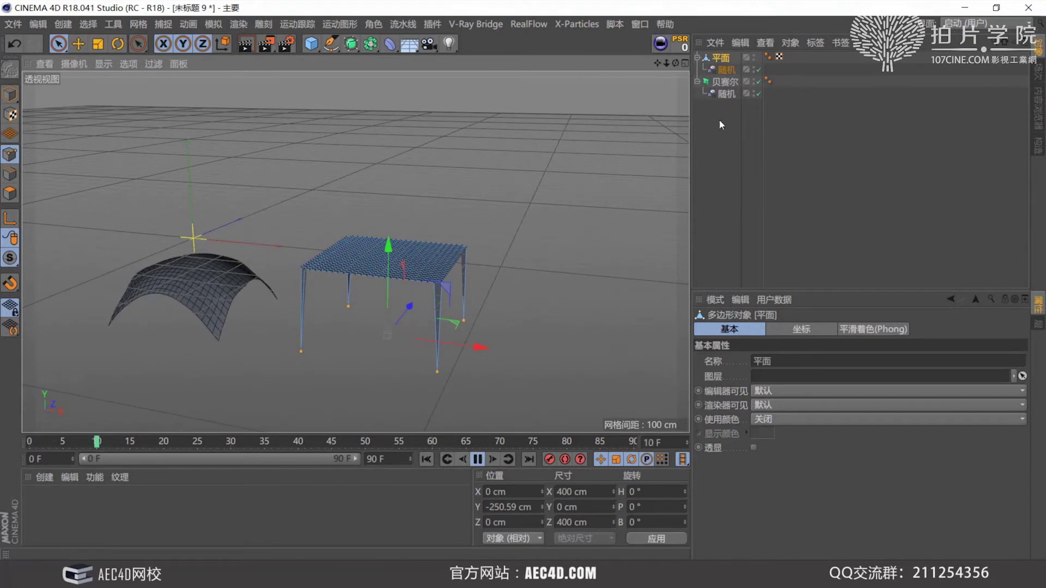
pyautogui.click(726, 69)
pyautogui.keyDown('alt'); pyautogui.moveTo(430, 277); pyautogui.dragTo(403, 303); pyautogui.keyUp('alt')
pyautogui.scroll(3, 217, 235)
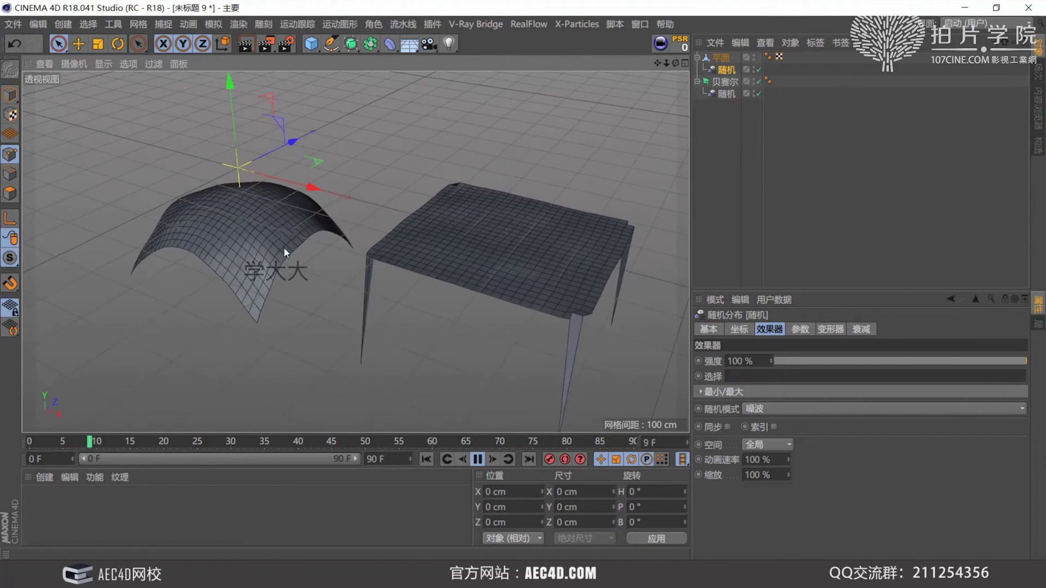
pyautogui.click(724, 83)
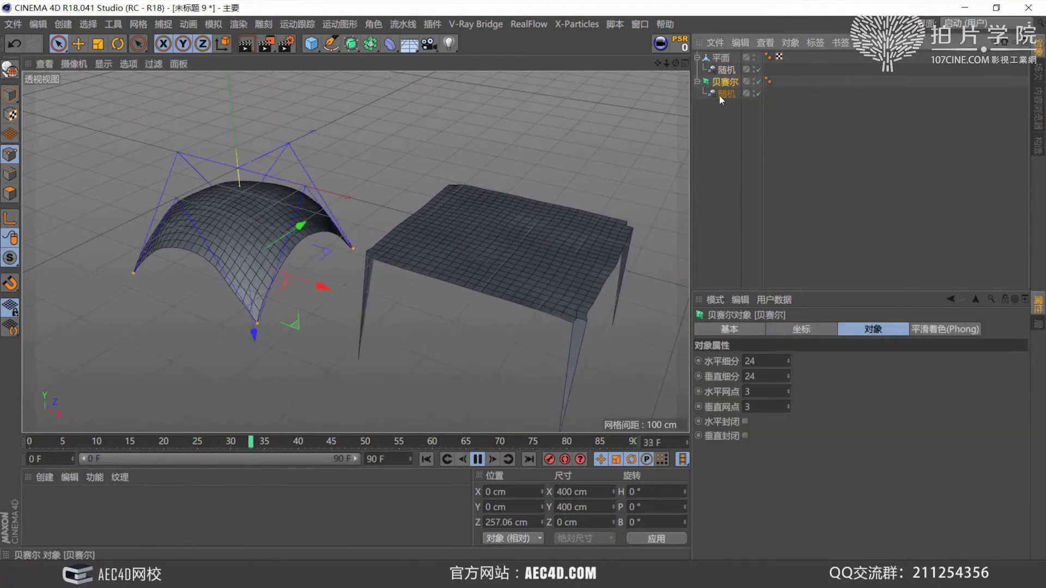